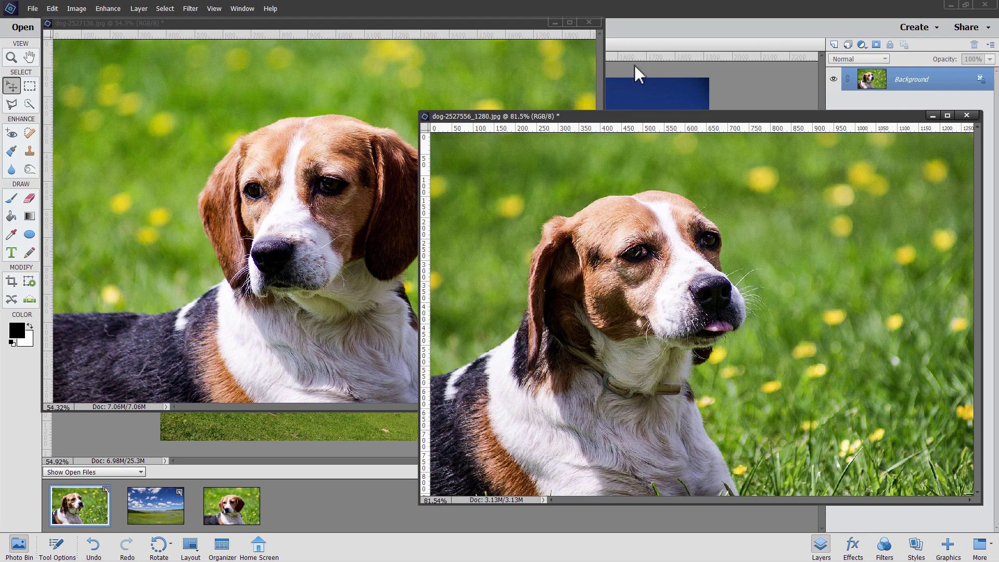
Step: Minimize both floating dog photos and delete the two masked dog layers from the valley image
click(931, 115)
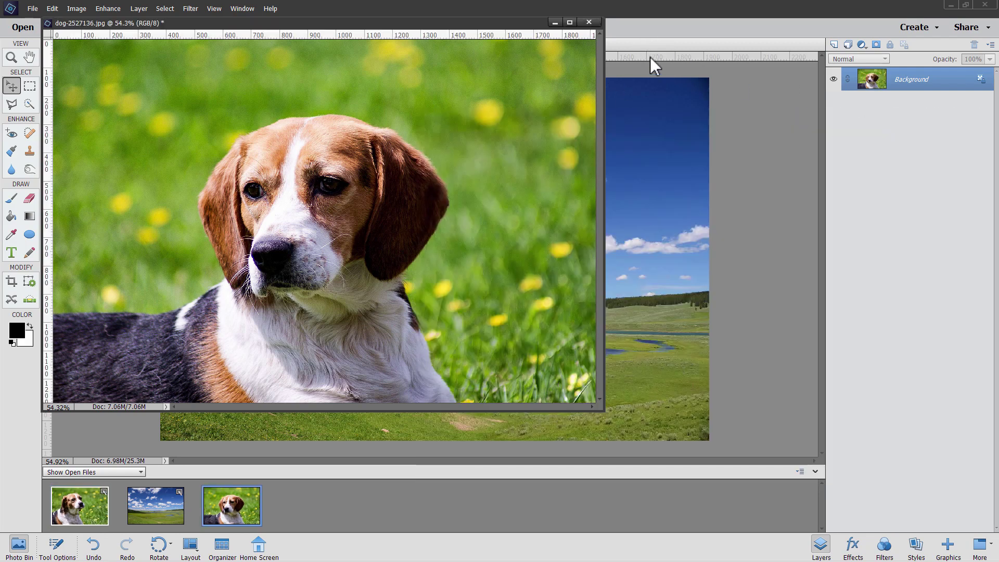
click(555, 23)
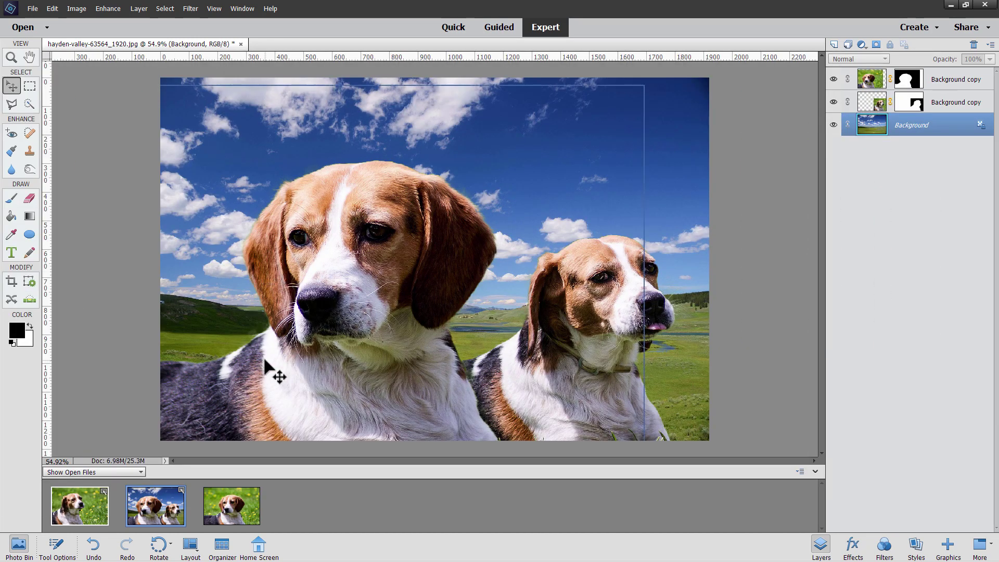
key(ctrl+alt+a)
click(972, 46)
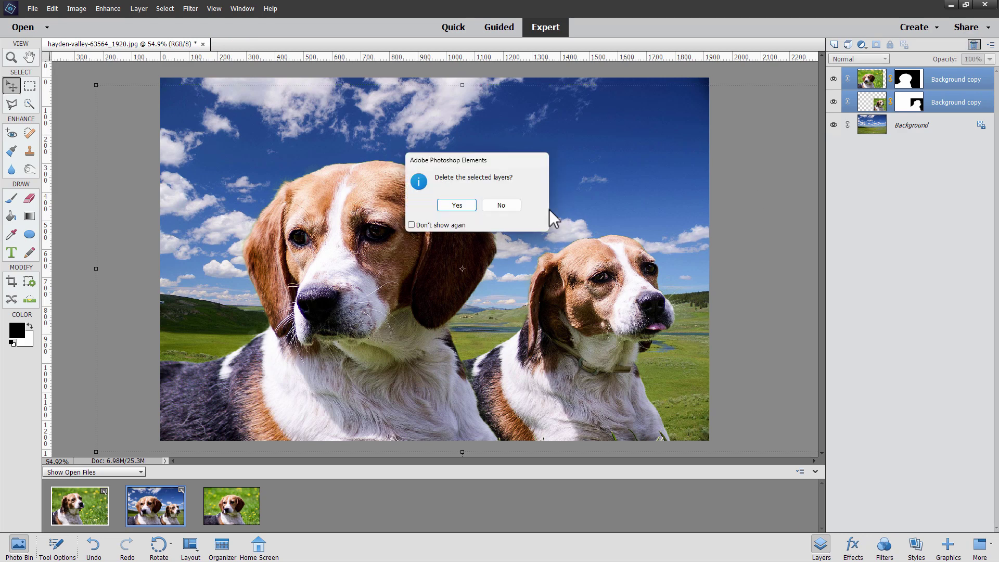
click(457, 204)
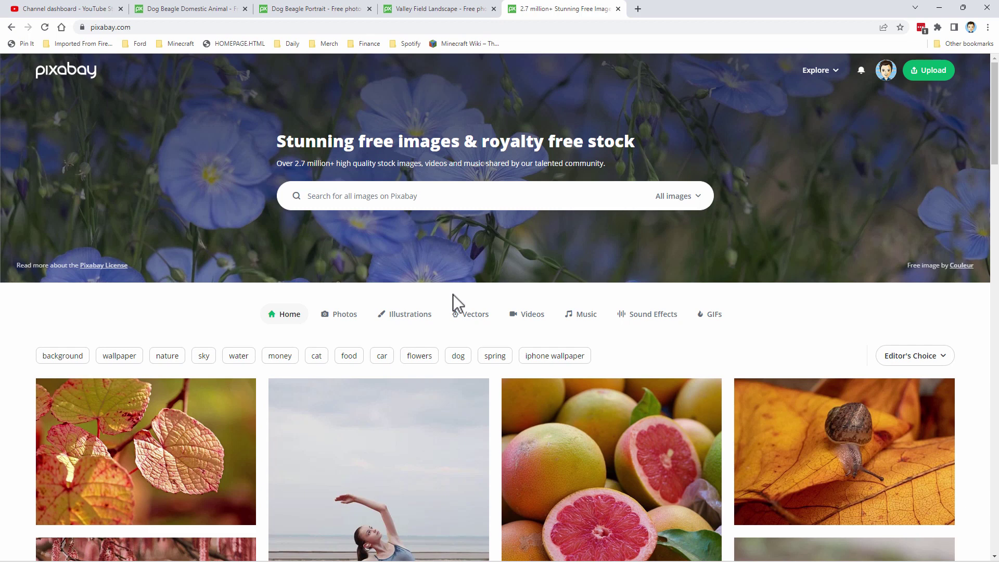
Step: In the browser, download the Pixabay valley landscape at 1920×1271 and save it as valley-63564_1920.jpg in the Pixabay 10 folder
click(451, 15)
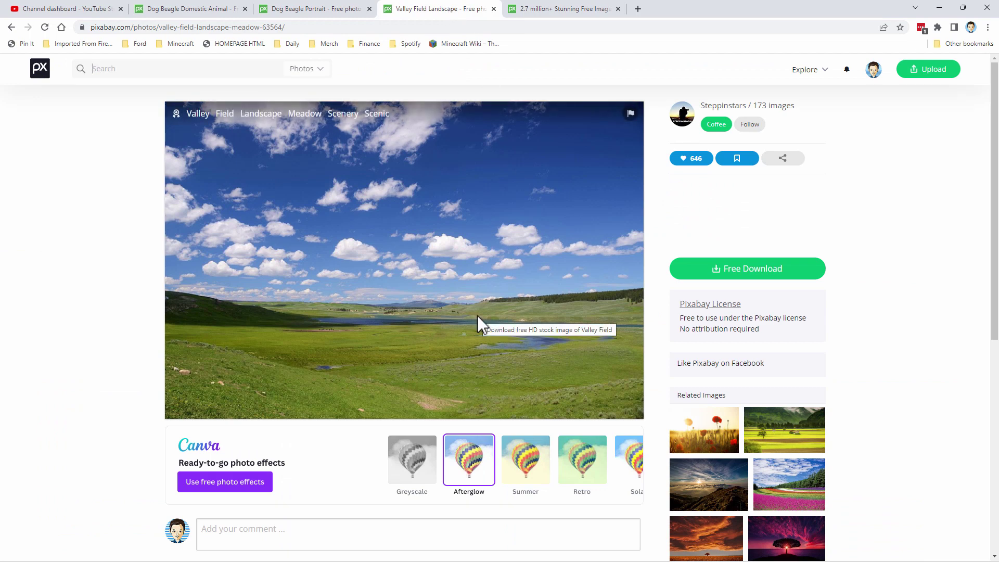
click(327, 27)
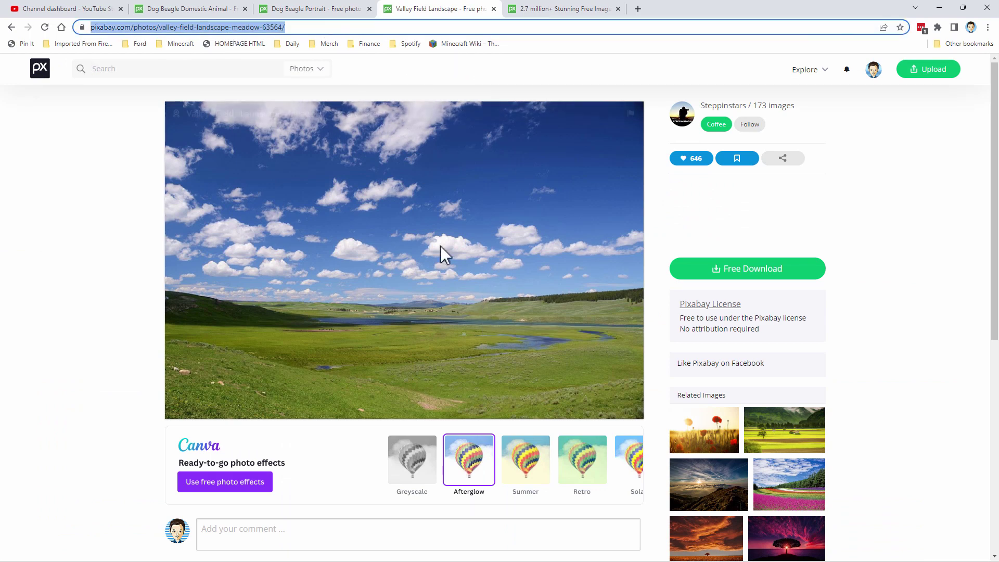
click(664, 220)
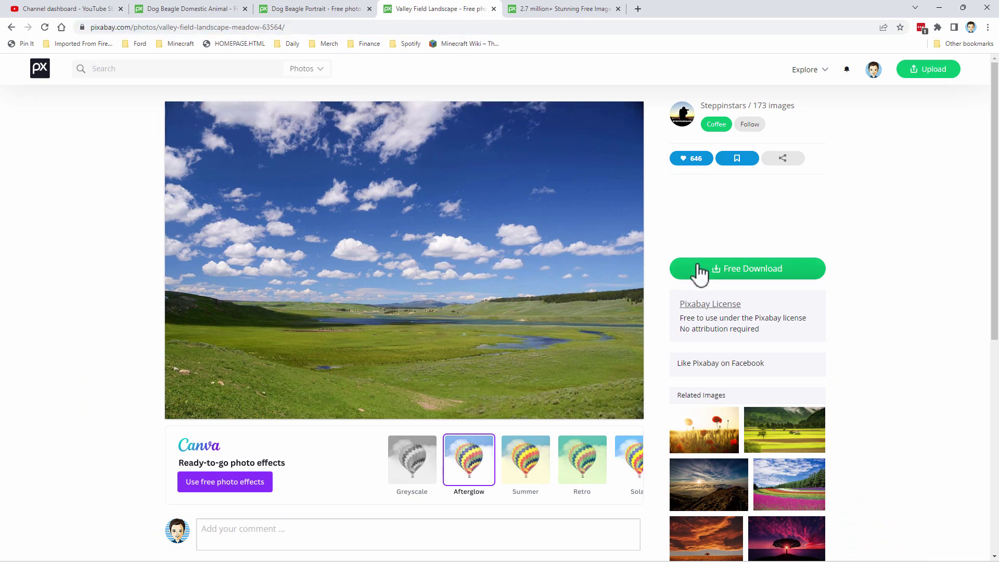
click(729, 277)
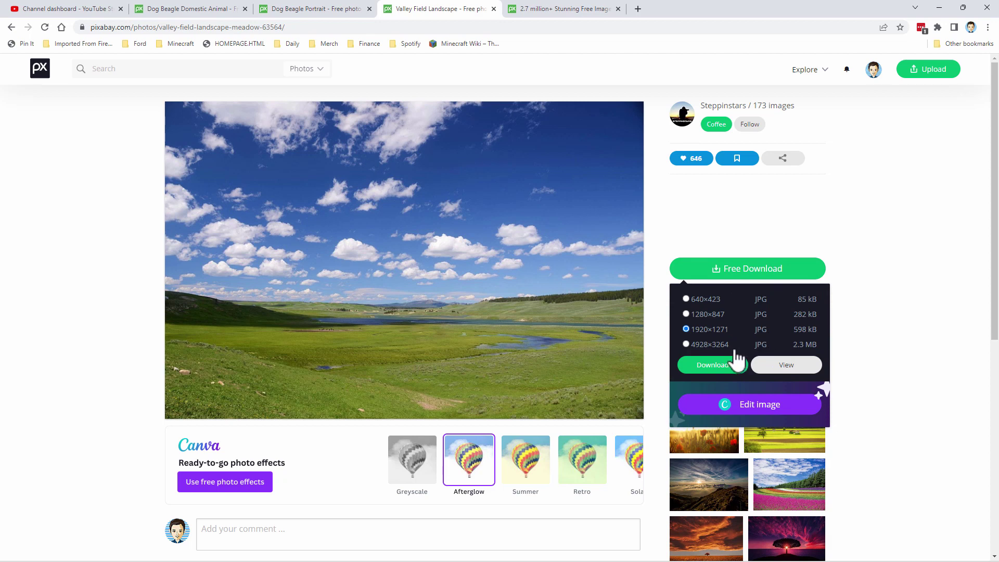
click(710, 367)
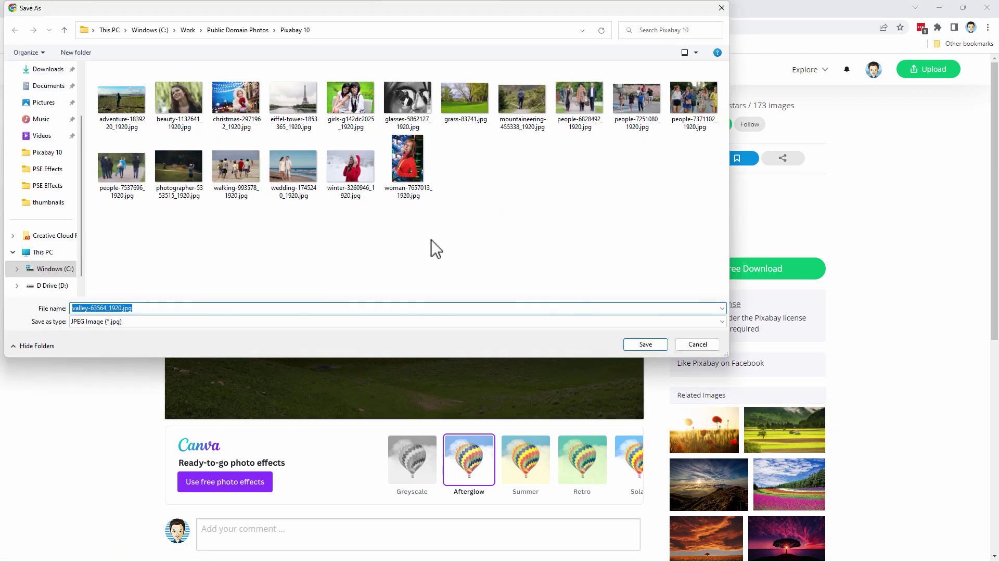
click(644, 342)
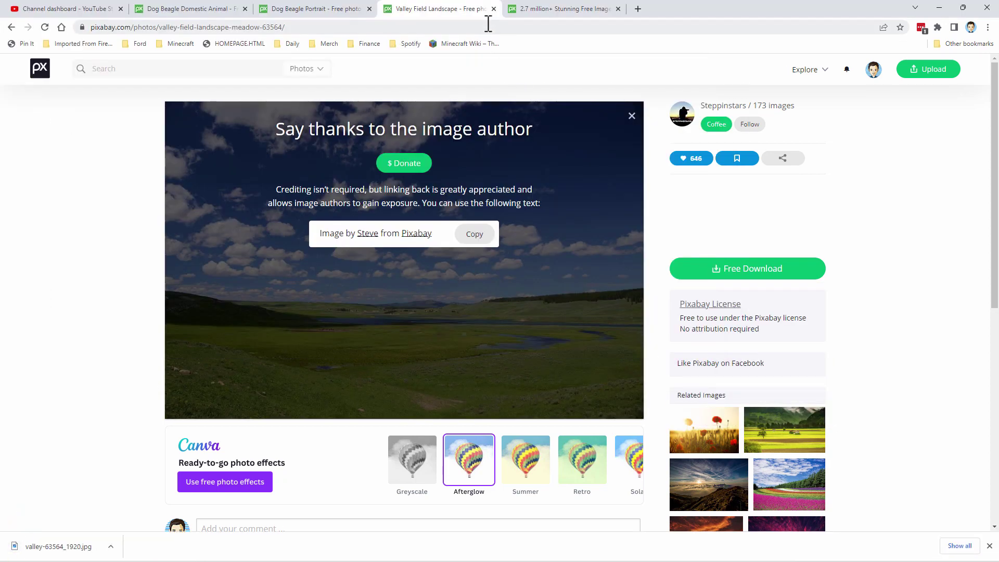
Step: Close the unneeded Pixabay pages and download the beagle portrait at 1920×1285 as dog-2527556.jpg
click(493, 9)
click(494, 9)
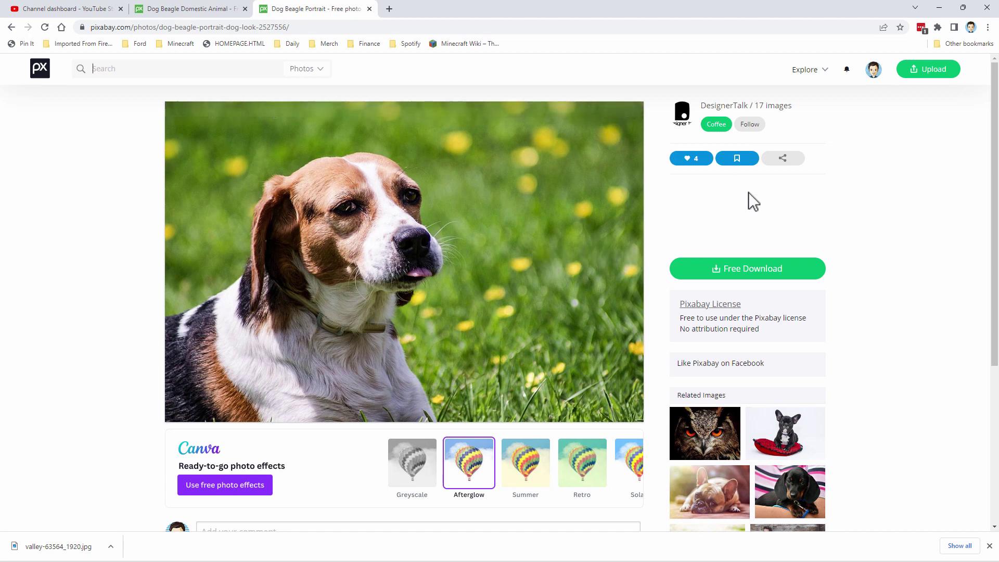
click(744, 268)
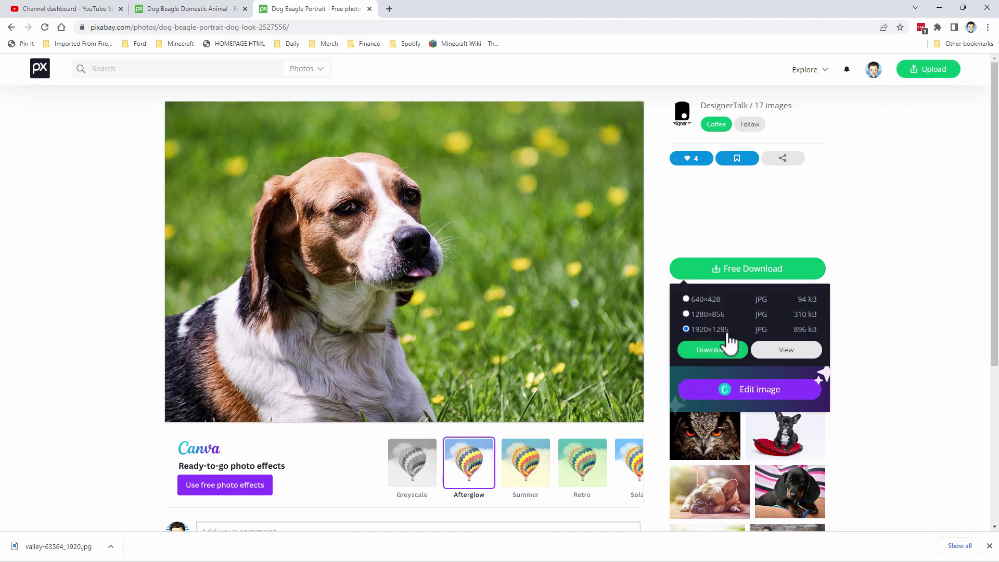
click(695, 347)
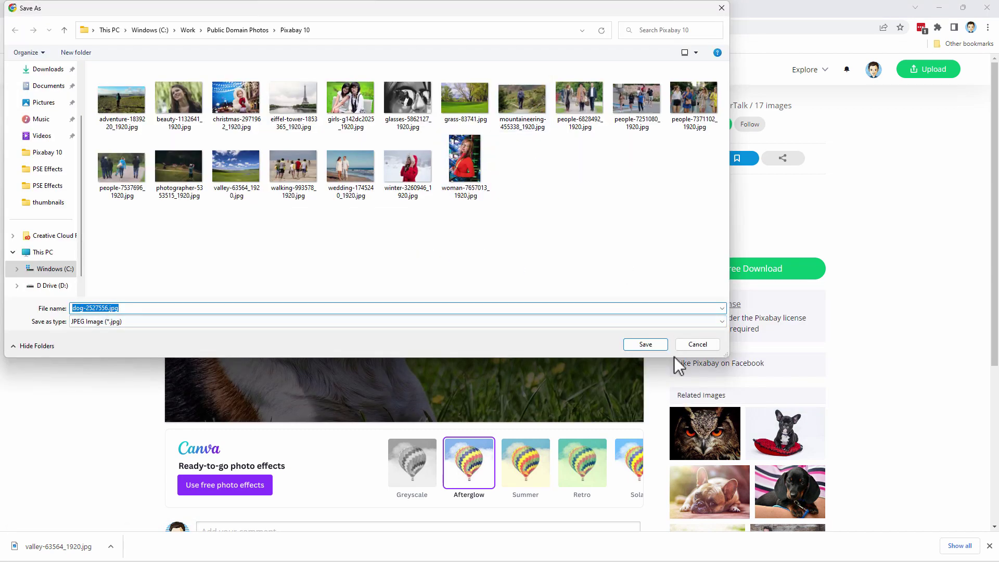
click(645, 345)
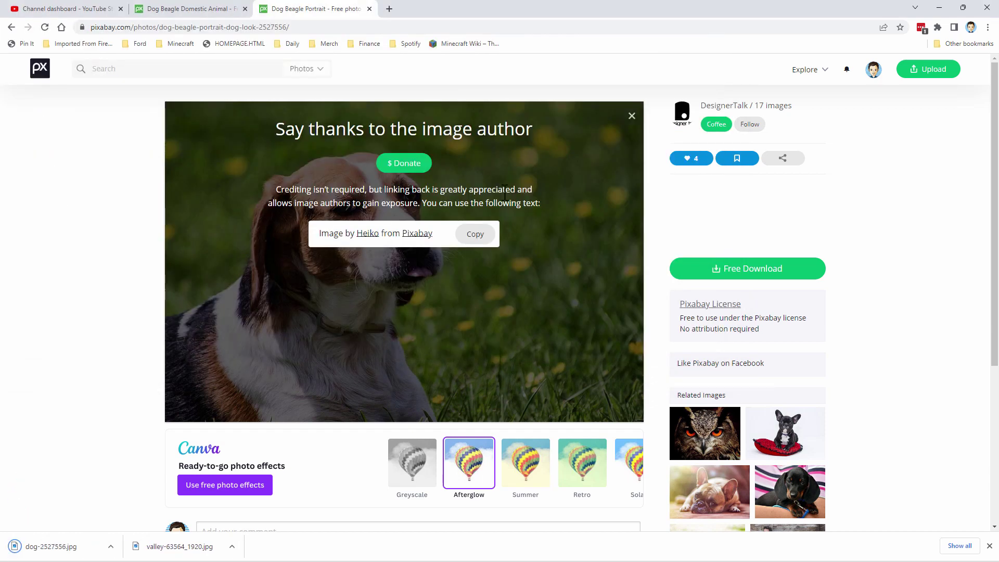
Step: Download the other beagle photo at 1920×1285 as dog-2527136.jpg and return to Photoshop Elements
click(369, 8)
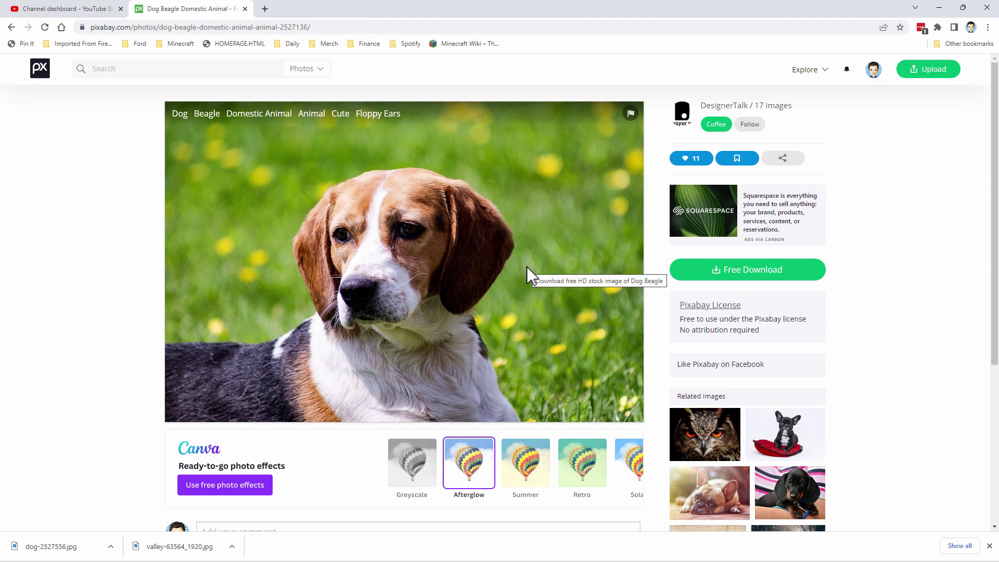
click(738, 275)
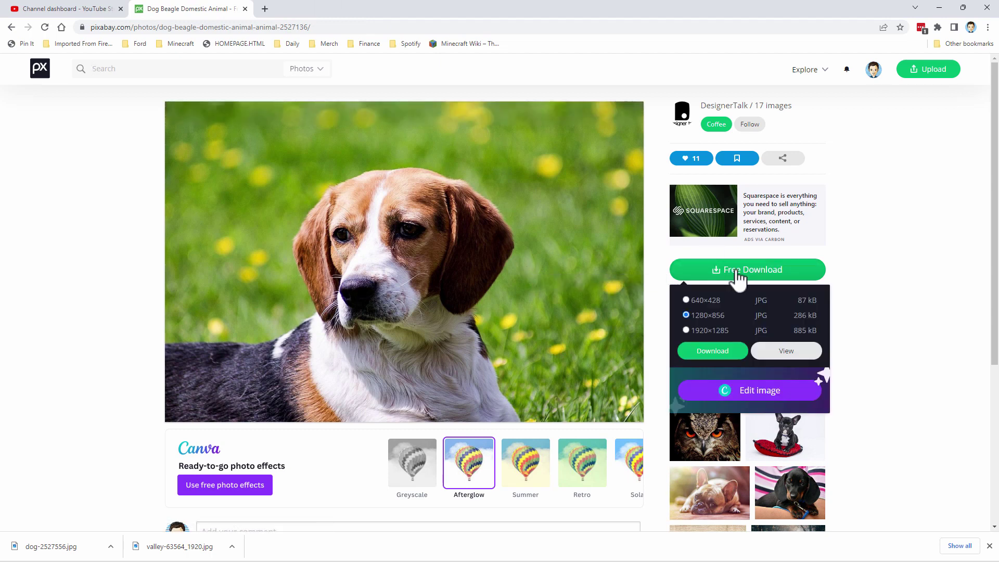
click(687, 330)
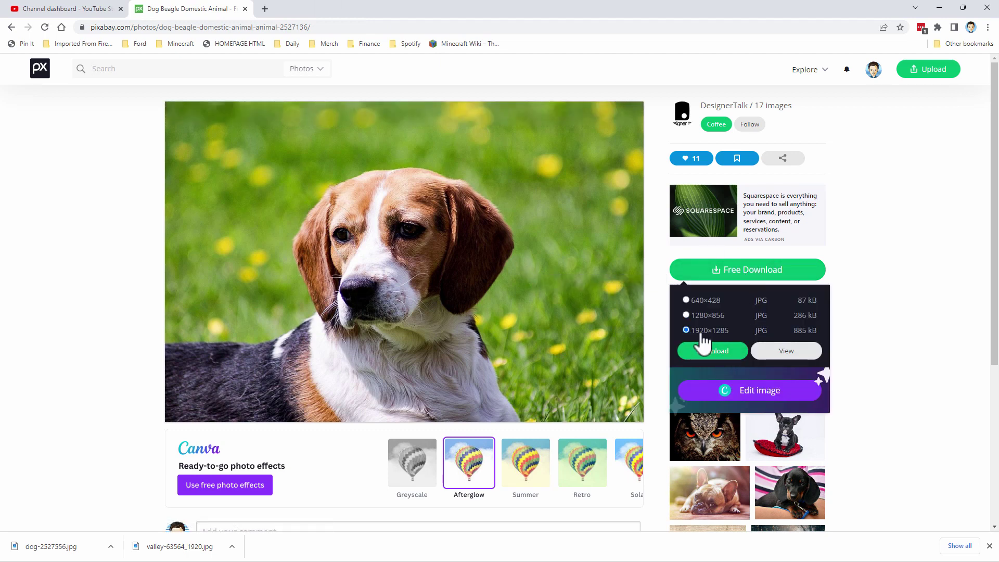
click(712, 351)
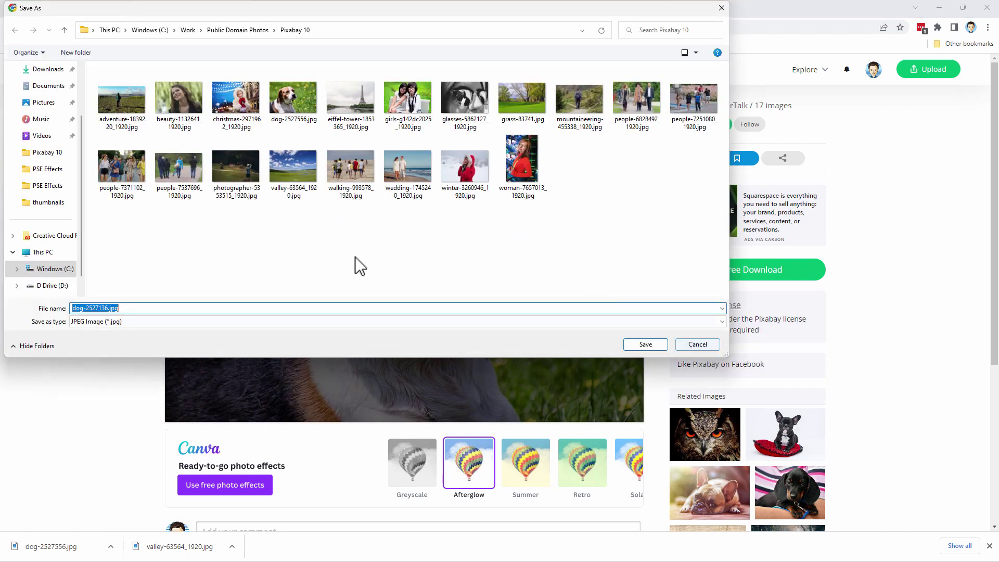
click(645, 344)
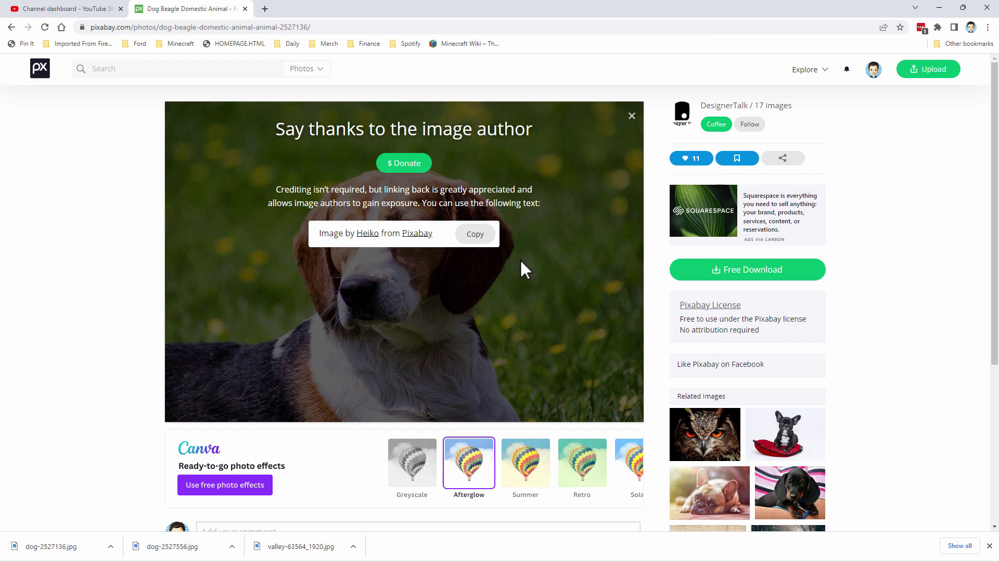
click(939, 7)
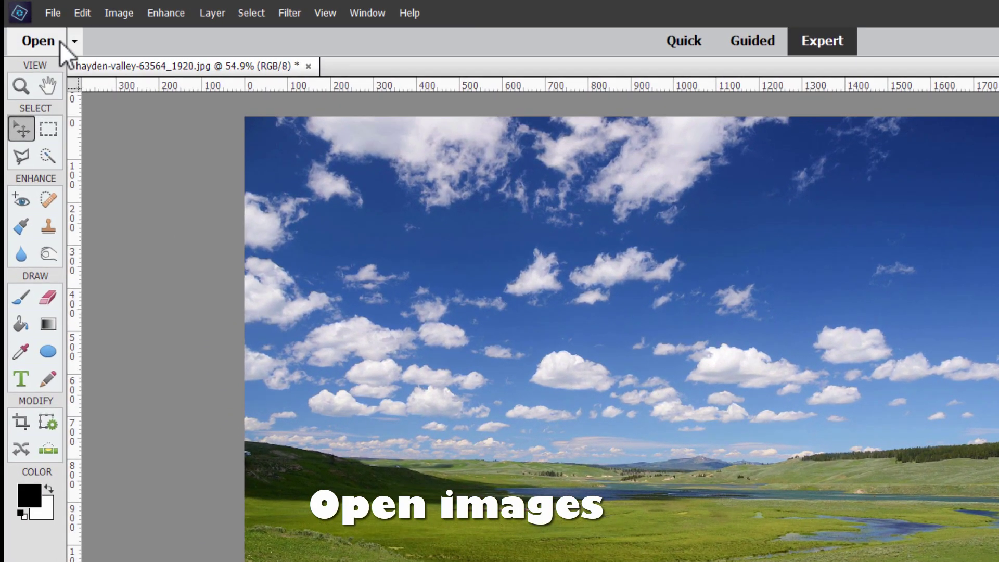
Step: Look at the images in the Pixabay 10 folder through the Open dialog, without opening any
click(54, 15)
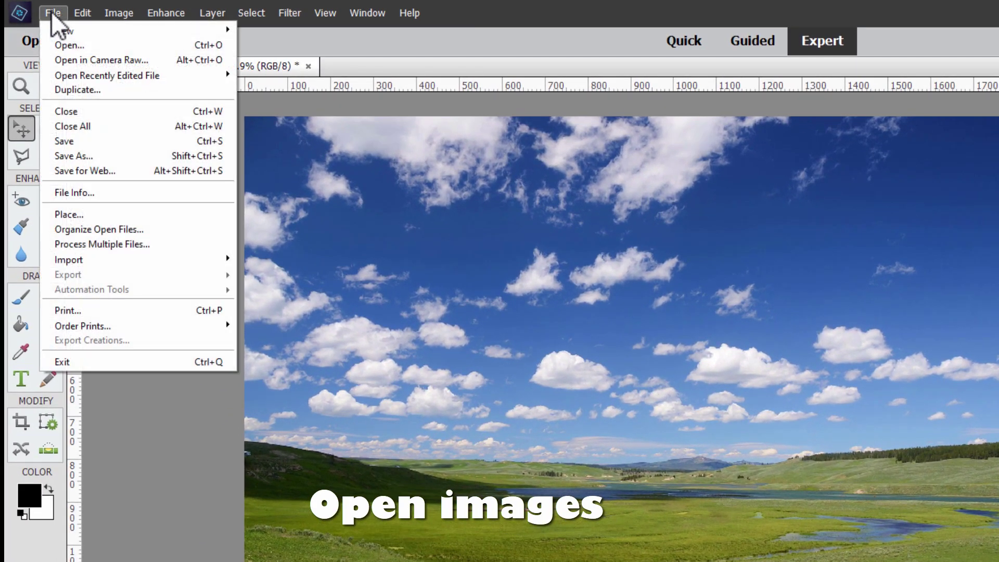
click(59, 43)
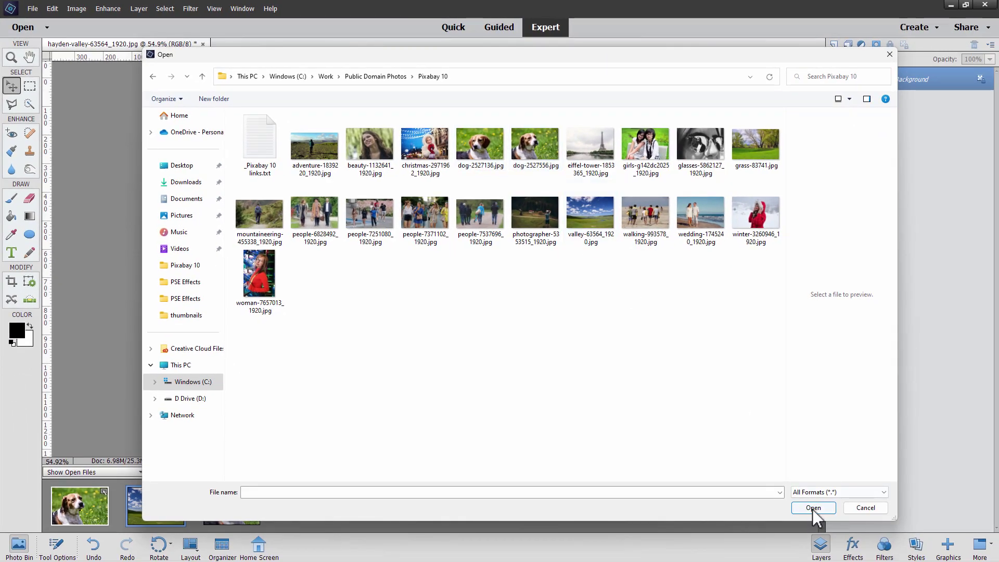
click(889, 54)
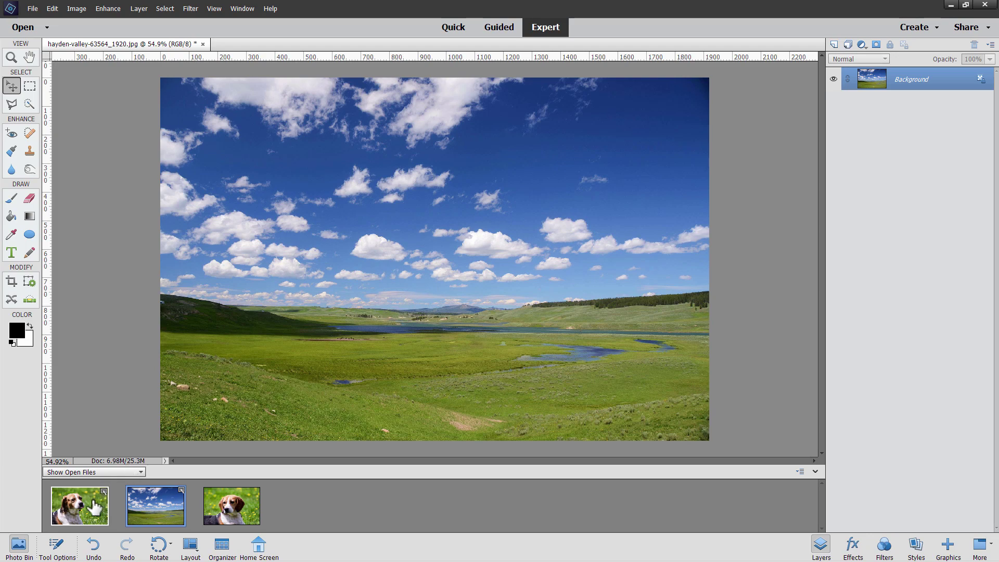
Step: Bring up dog-2527556_1280.jpg in its floating window and move it over the valley image
click(94, 507)
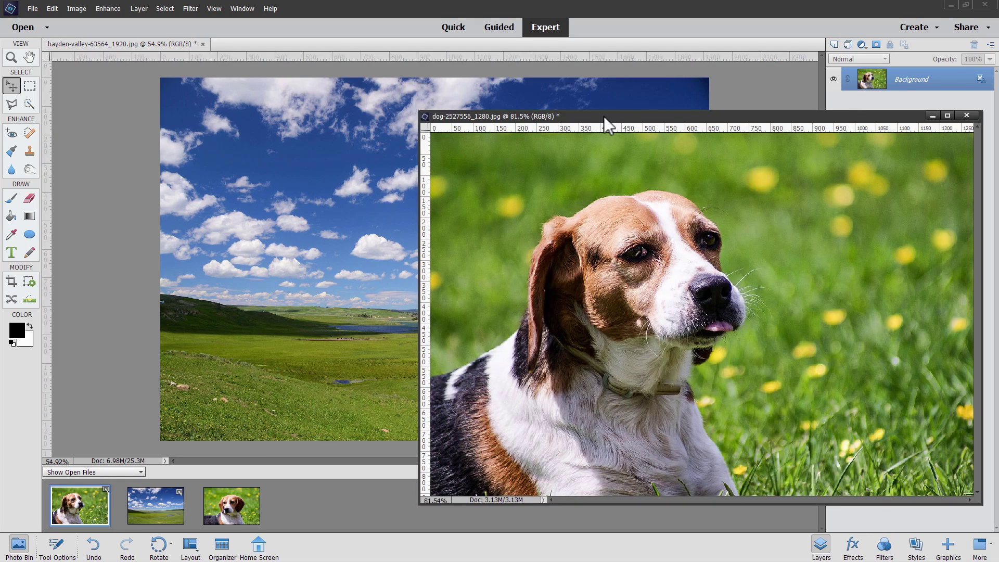
drag(598, 116, 482, 139)
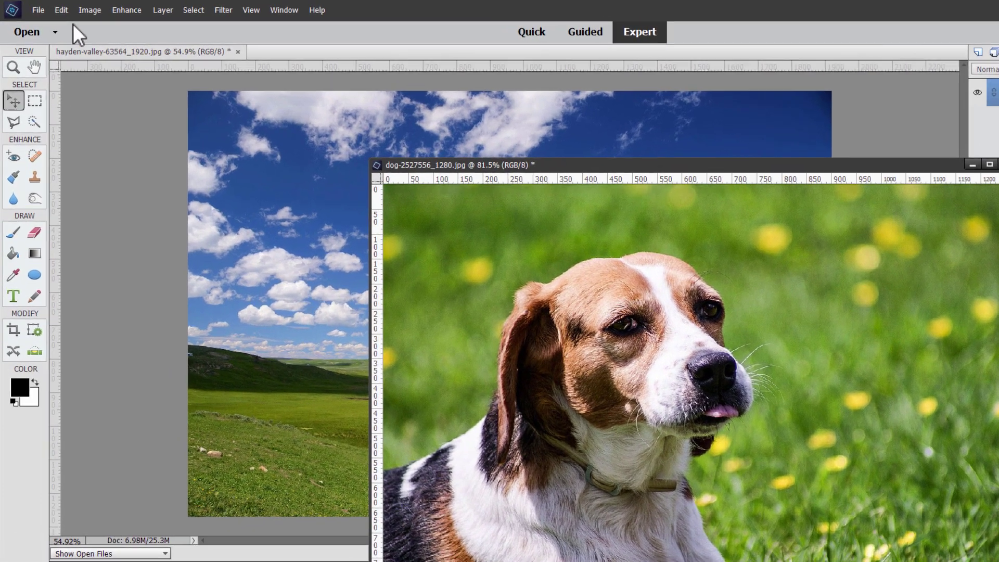
Step: Check in the General preferences that Allow Floating Documents in Expert Mode is enabled
click(52, 8)
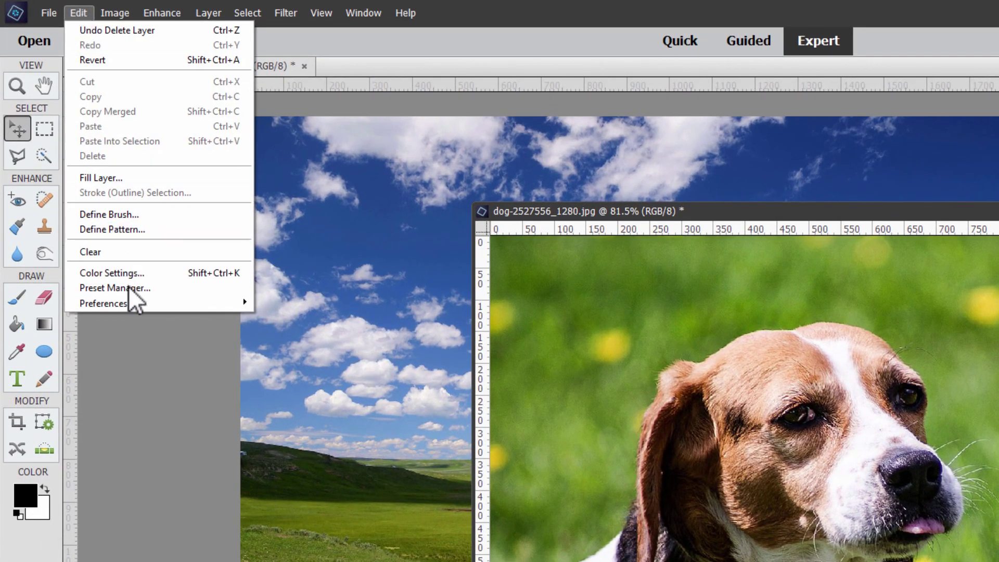
mouse_move(133, 304)
click(266, 301)
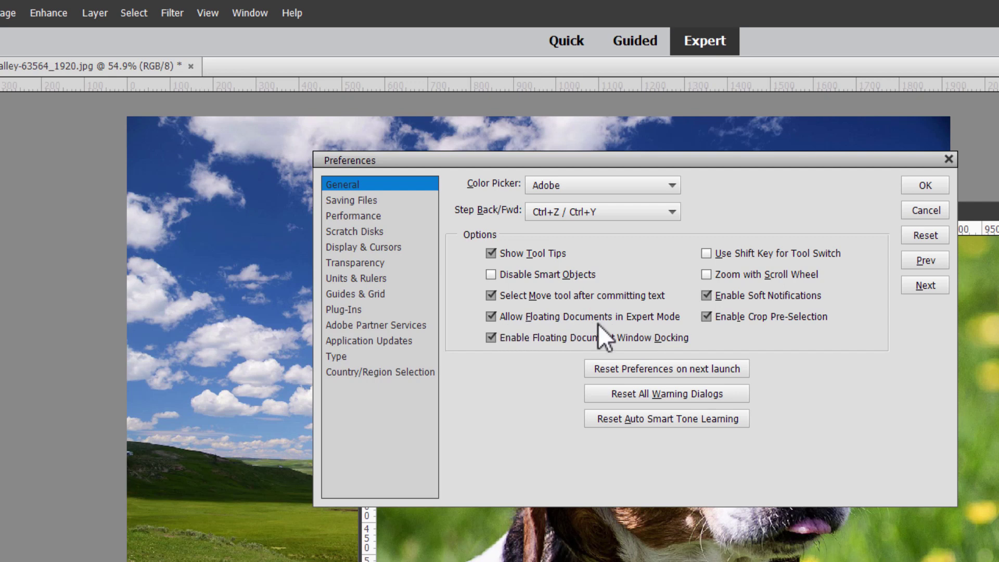
click(492, 315)
click(496, 317)
click(916, 185)
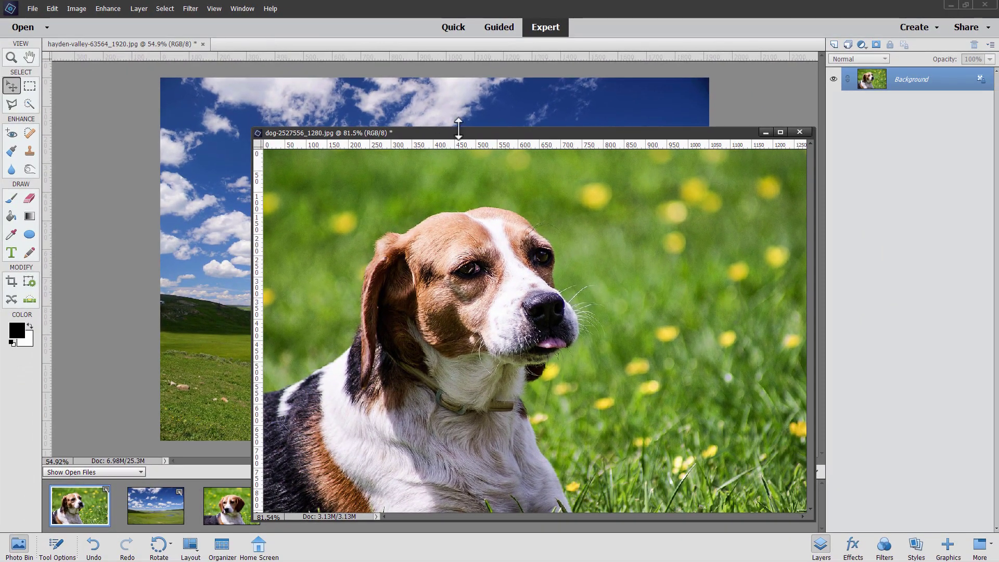
Step: Dock the floating dog photo beside the valley document, and pull it back out as a floating window
drag(466, 128, 457, 48)
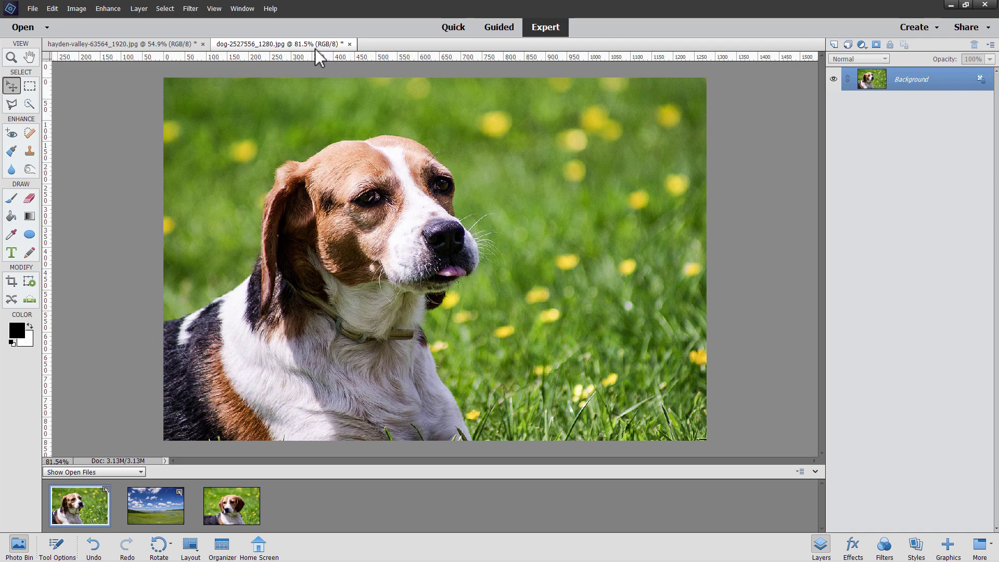
drag(310, 45, 447, 105)
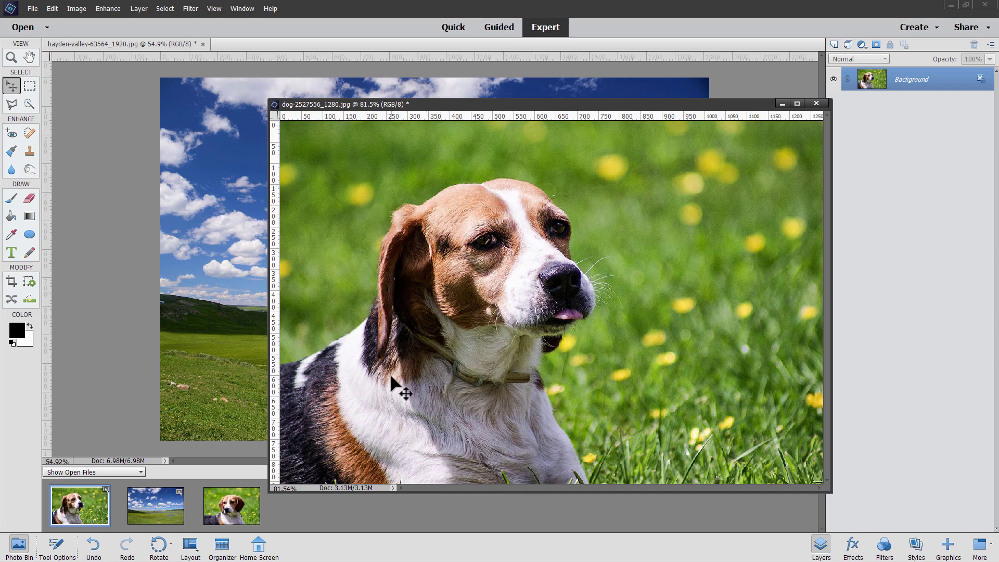
Step: Select the whole dog with the Quick Selection tool, adding the missed side of its head
click(30, 104)
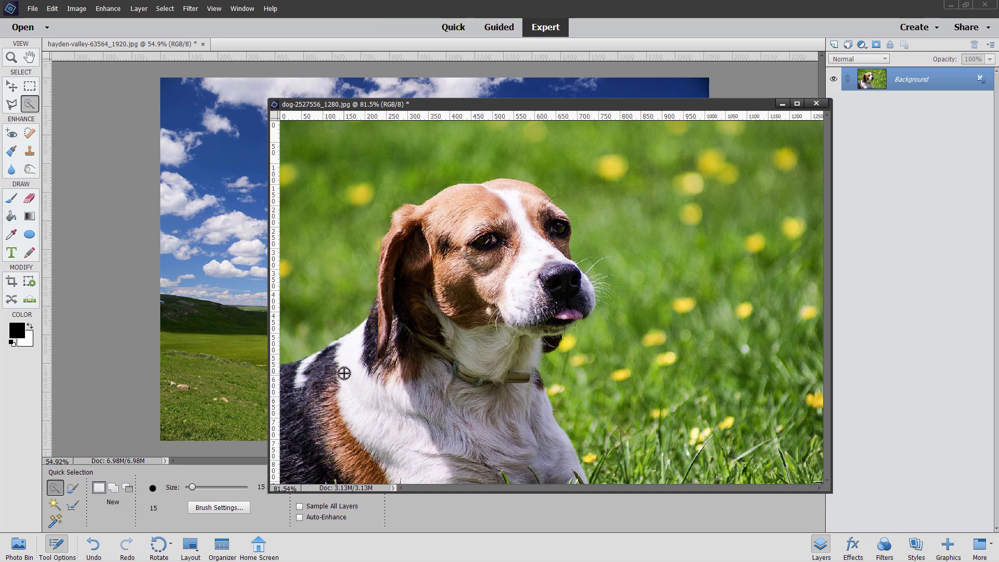
mouse_move(470, 203)
mouse_down()
mouse_move(453, 200)
mouse_move(399, 227)
mouse_move(367, 328)
mouse_move(298, 377)
mouse_move(300, 461)
mouse_move(408, 446)
mouse_move(515, 465)
mouse_move(516, 406)
mouse_move(539, 341)
mouse_up()
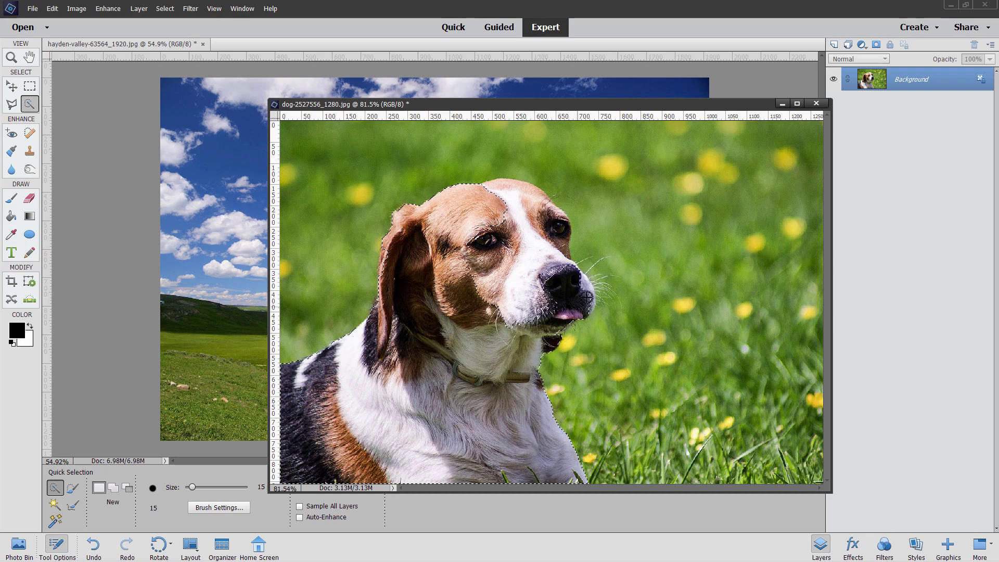
click(560, 258)
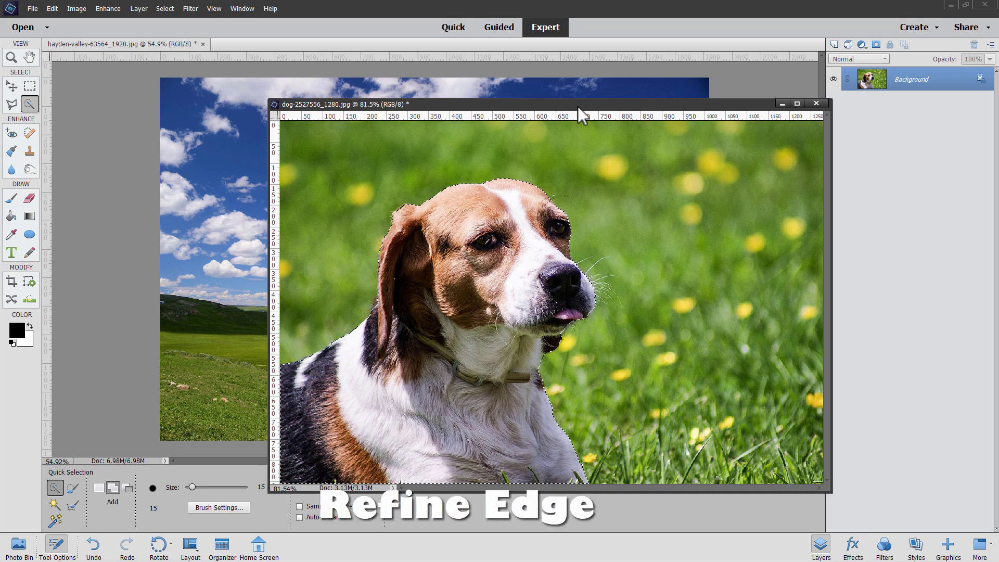
Step: Open Refine Edge for the dog selection and brush along the outline of the dog's fur, head, back and chest
drag(577, 107, 525, 80)
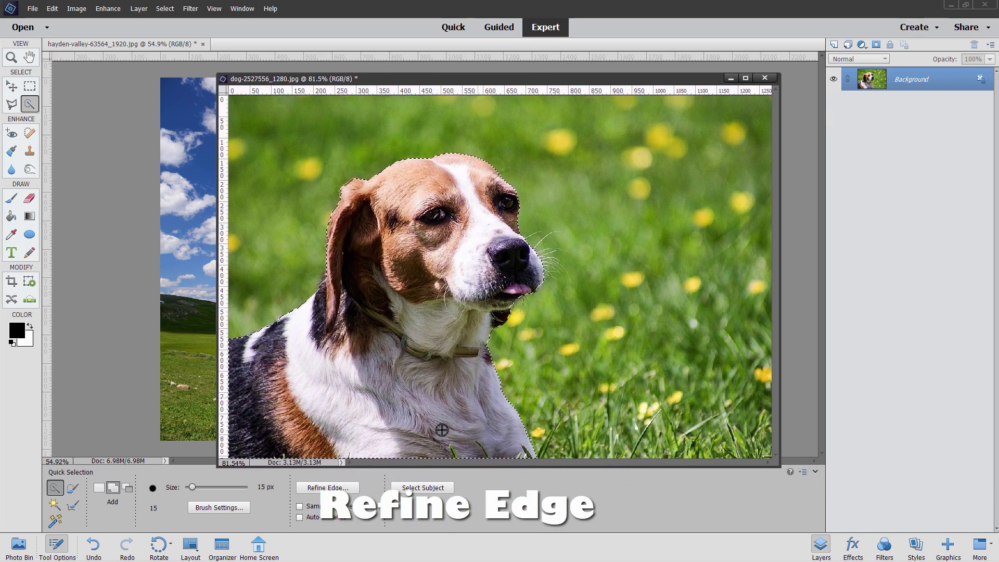
click(329, 488)
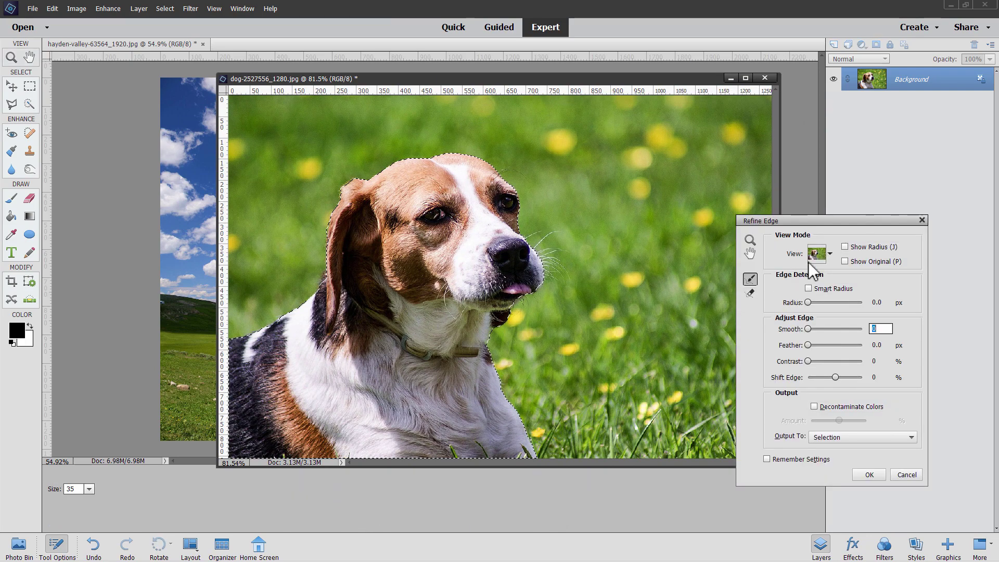
drag(813, 225, 743, 178)
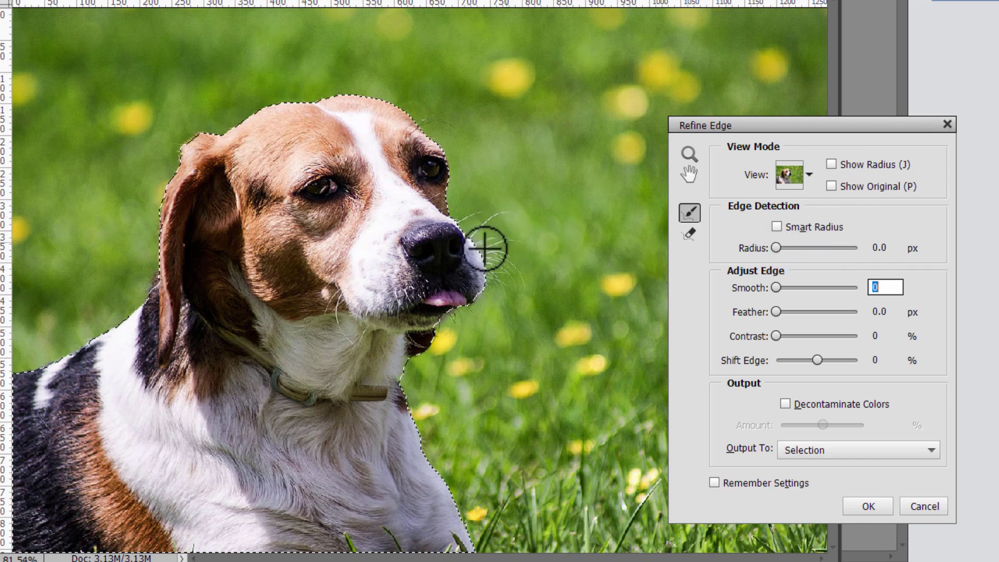
mouse_move(460, 199)
mouse_down()
mouse_move(481, 235)
mouse_move(496, 284)
mouse_move(504, 251)
mouse_move(494, 208)
mouse_move(534, 198)
mouse_move(465, 217)
mouse_move(490, 246)
mouse_move(495, 281)
mouse_move(502, 209)
mouse_up()
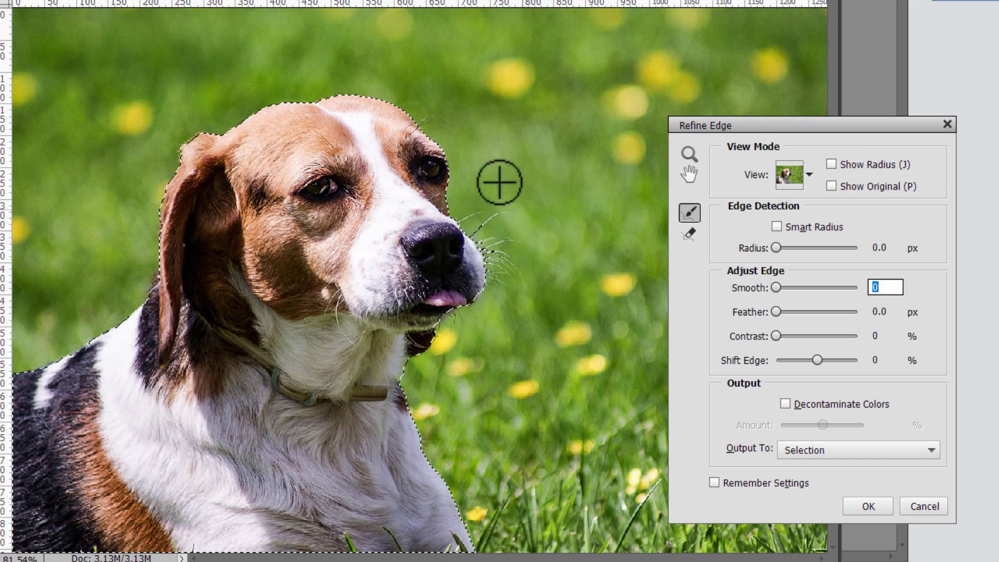
mouse_move(457, 179)
mouse_down()
mouse_move(436, 130)
mouse_move(348, 89)
mouse_move(288, 94)
mouse_move(239, 119)
mouse_move(251, 107)
mouse_move(193, 126)
mouse_move(163, 158)
mouse_move(173, 150)
mouse_move(134, 265)
mouse_move(151, 246)
mouse_move(152, 271)
mouse_move(122, 311)
mouse_up()
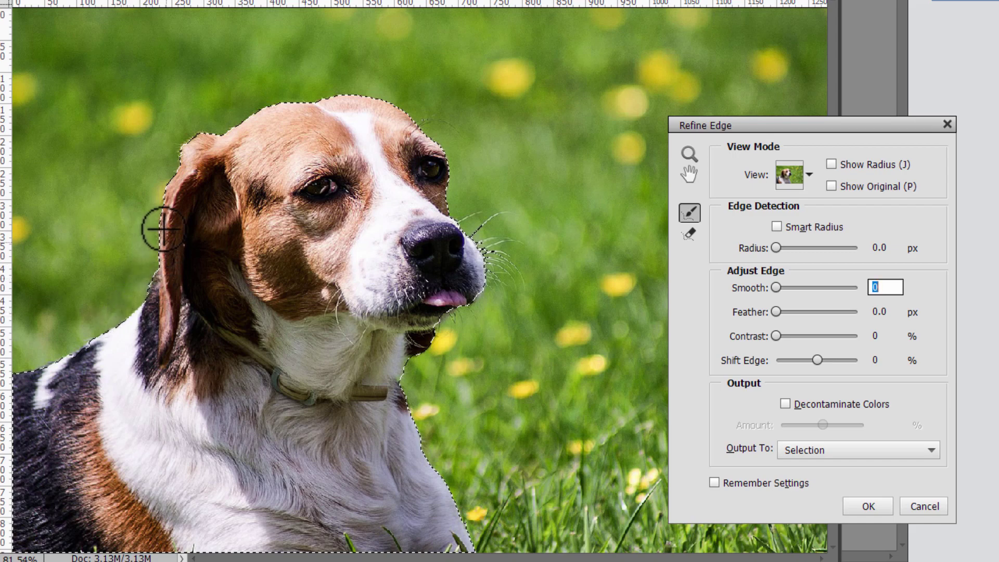
click(122, 314)
mouse_move(121, 313)
mouse_down()
mouse_move(67, 345)
mouse_move(62, 326)
mouse_up()
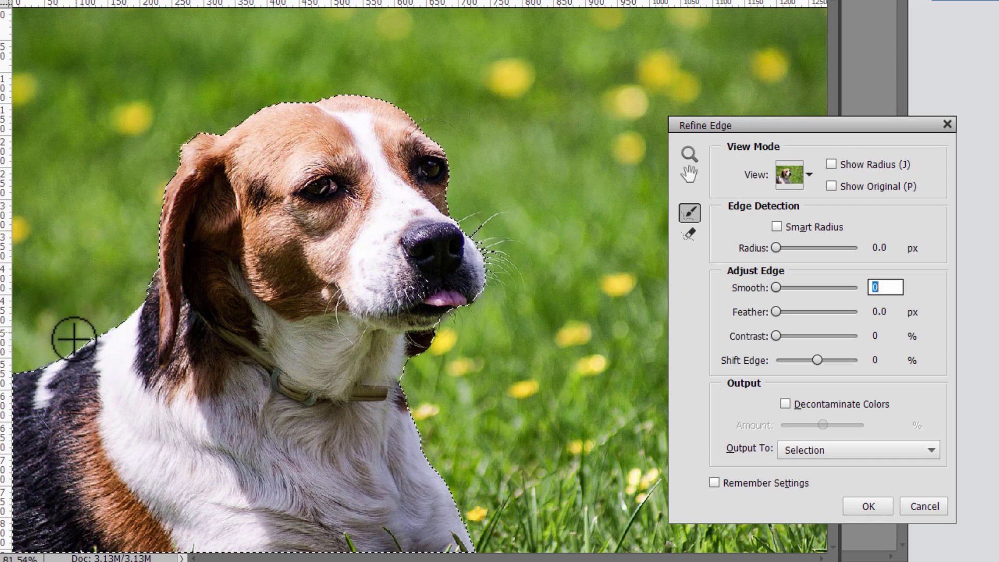
drag(73, 335, 23, 364)
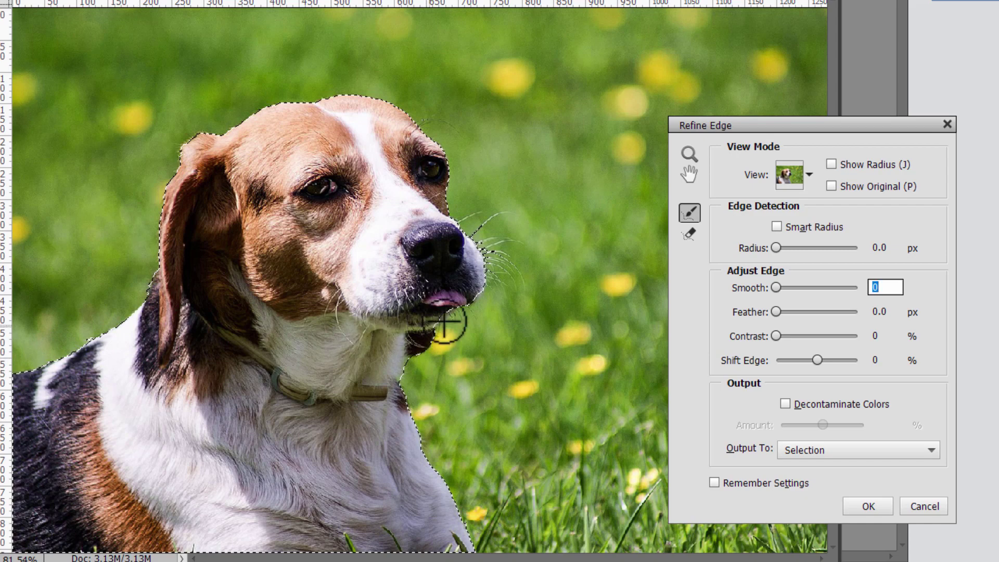
mouse_move(486, 298)
mouse_down()
mouse_move(442, 327)
mouse_move(453, 344)
mouse_move(441, 334)
mouse_move(412, 365)
mouse_move(459, 409)
mouse_move(408, 384)
mouse_move(429, 454)
mouse_move(468, 517)
mouse_up()
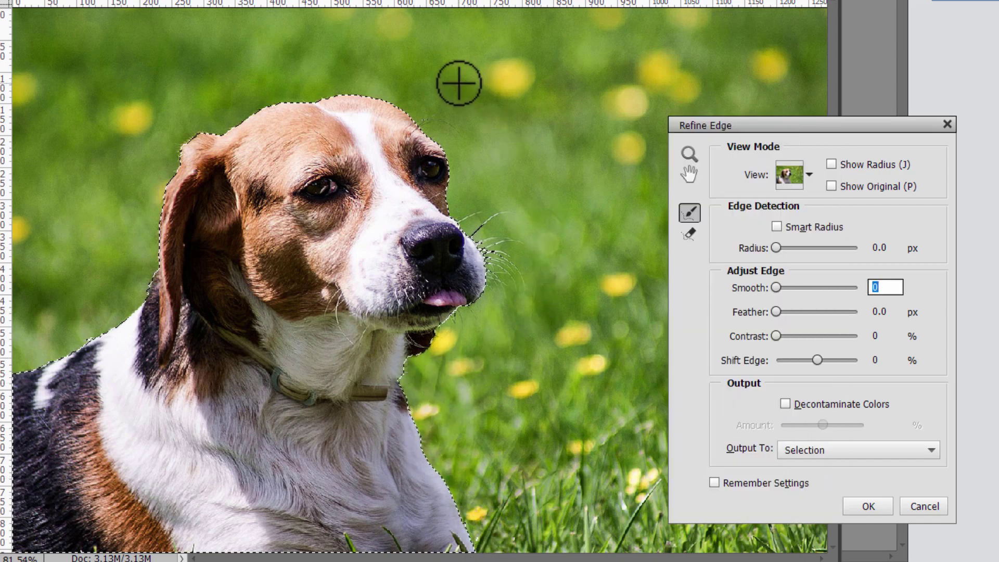
Step: Output the refined dog selection as a New Layer with Layer Mask
click(810, 448)
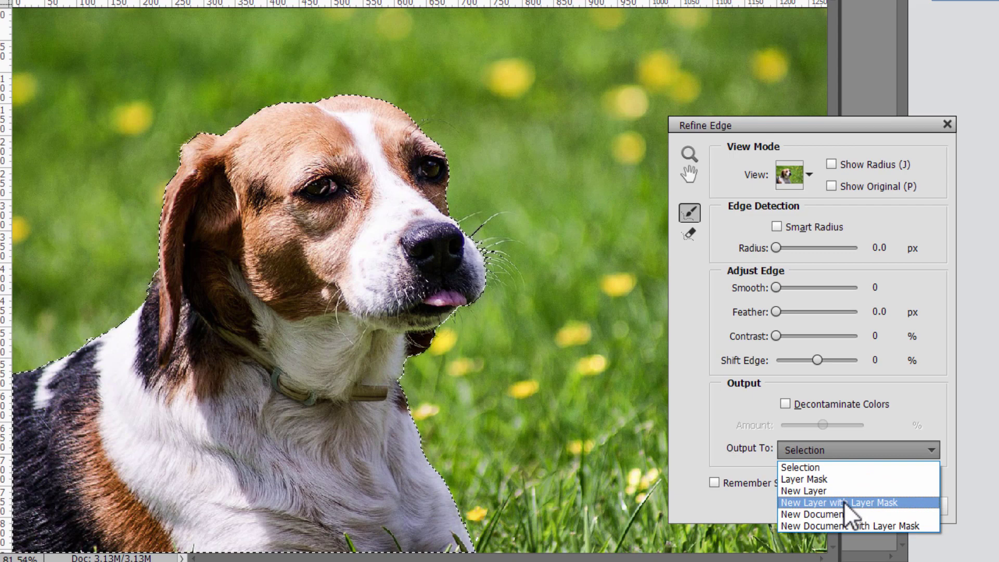
click(844, 501)
click(886, 508)
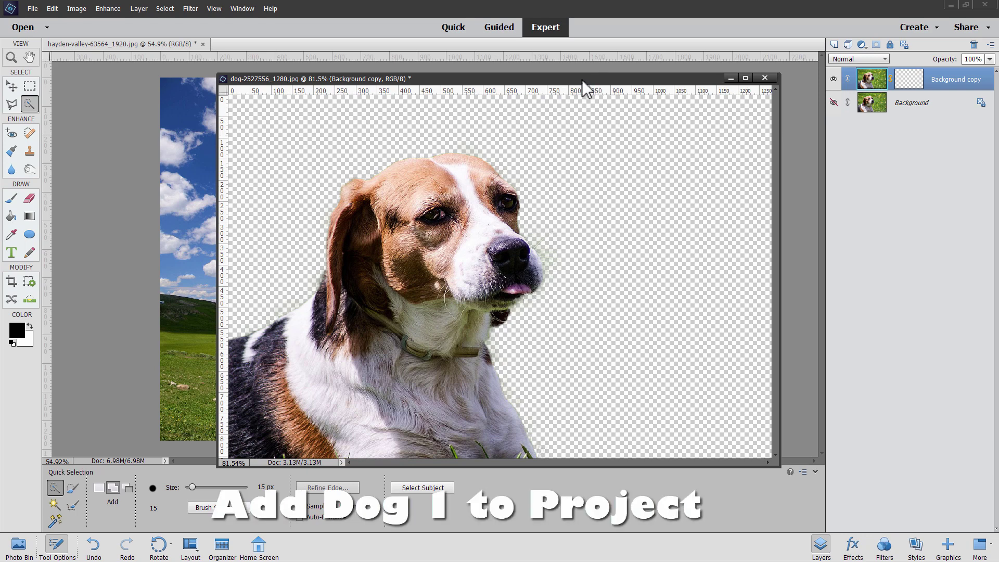
Step: Copy the masked dog layer into the valley image, minimize its source photo, and move the dog to the landscape's lower right
drag(583, 81, 768, 283)
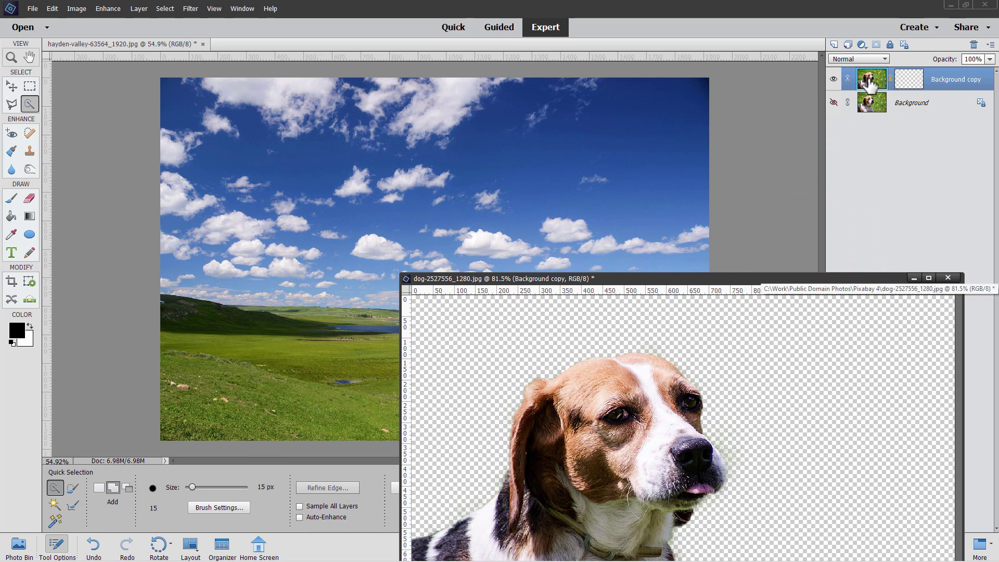
drag(869, 84, 475, 178)
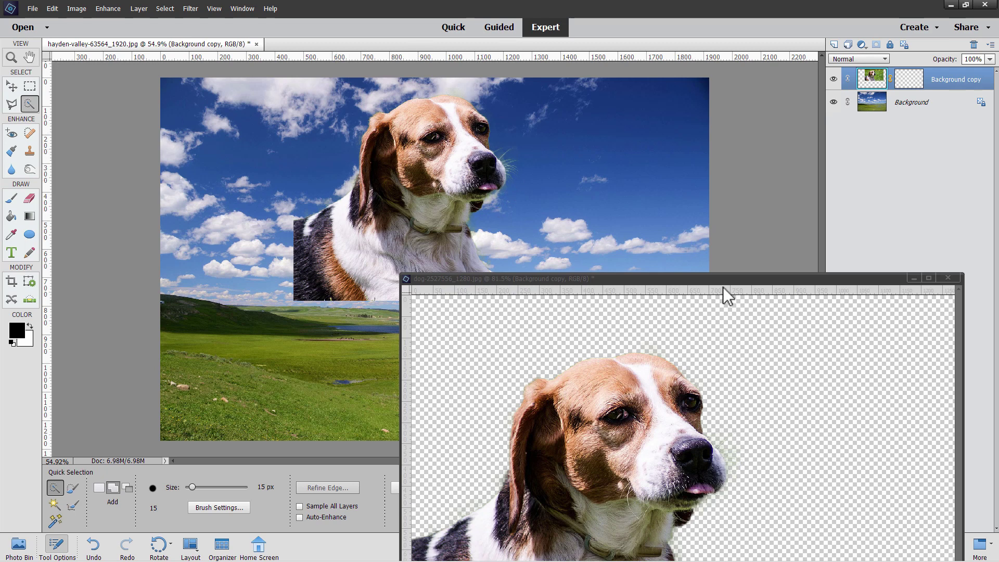
drag(707, 276, 639, 168)
click(846, 171)
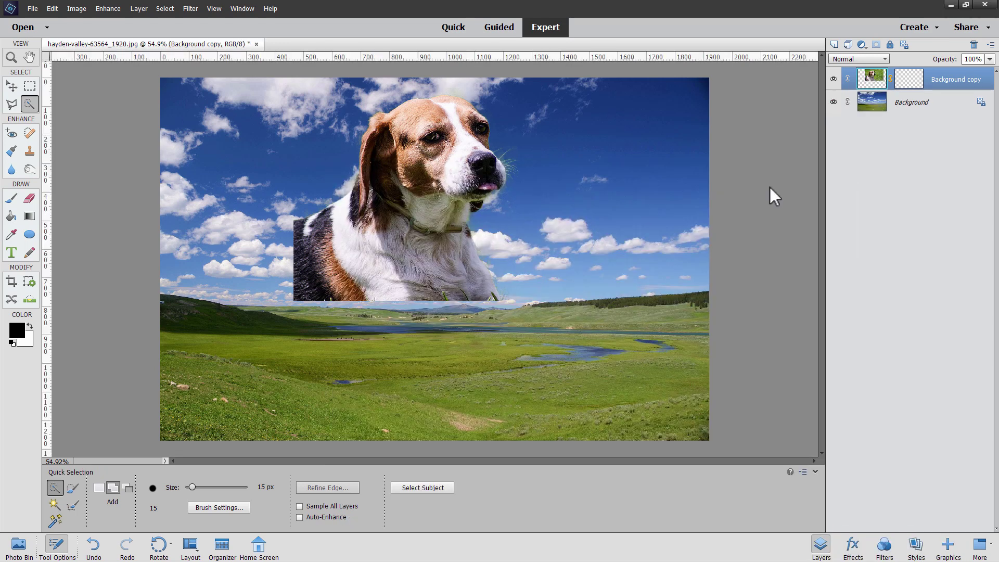
key(v)
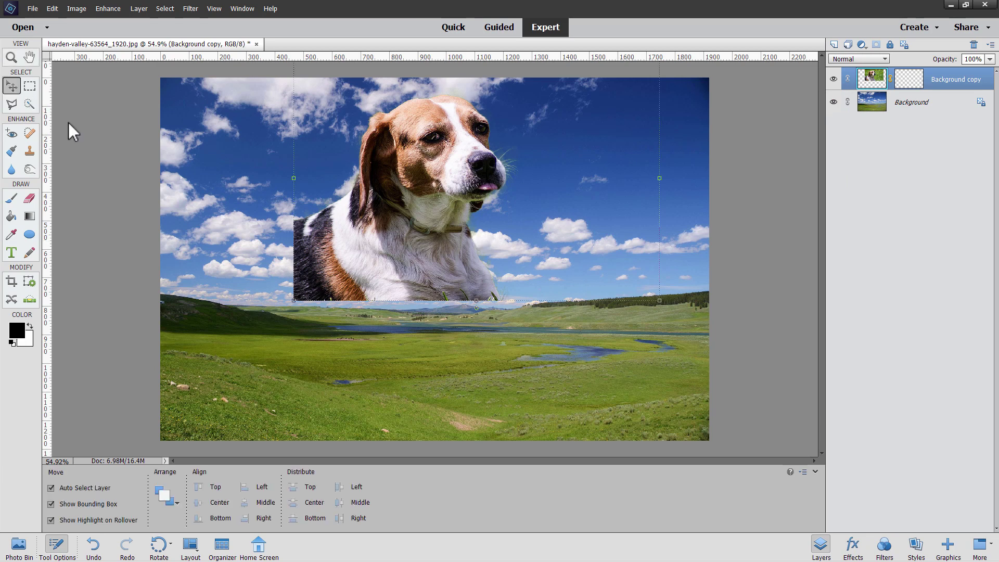
drag(448, 267, 576, 355)
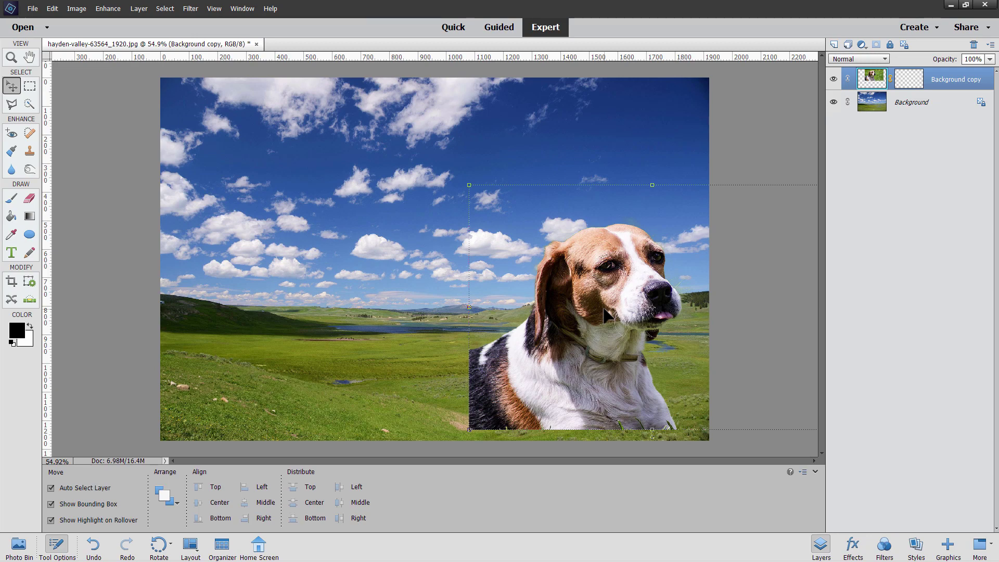
Step: Bring up the second dog photo, dog-2527136.jpg, and move its floating window over the middle of the valley image
click(18, 547)
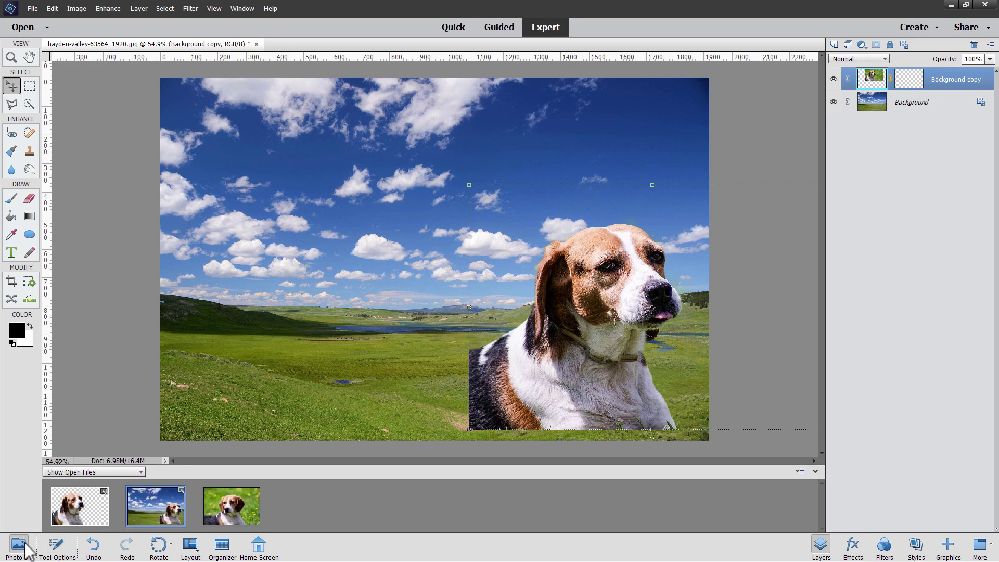
click(241, 509)
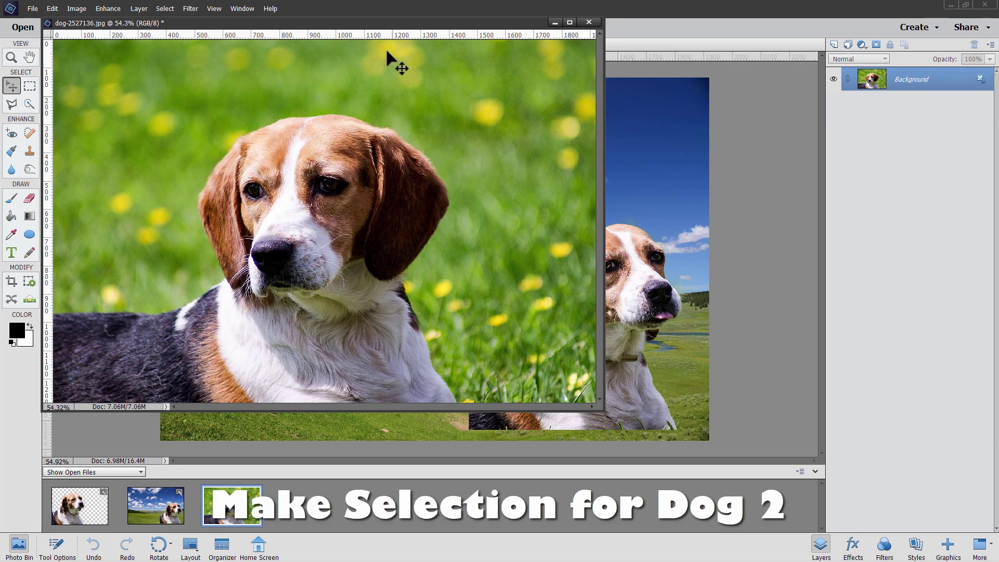
drag(375, 23, 589, 100)
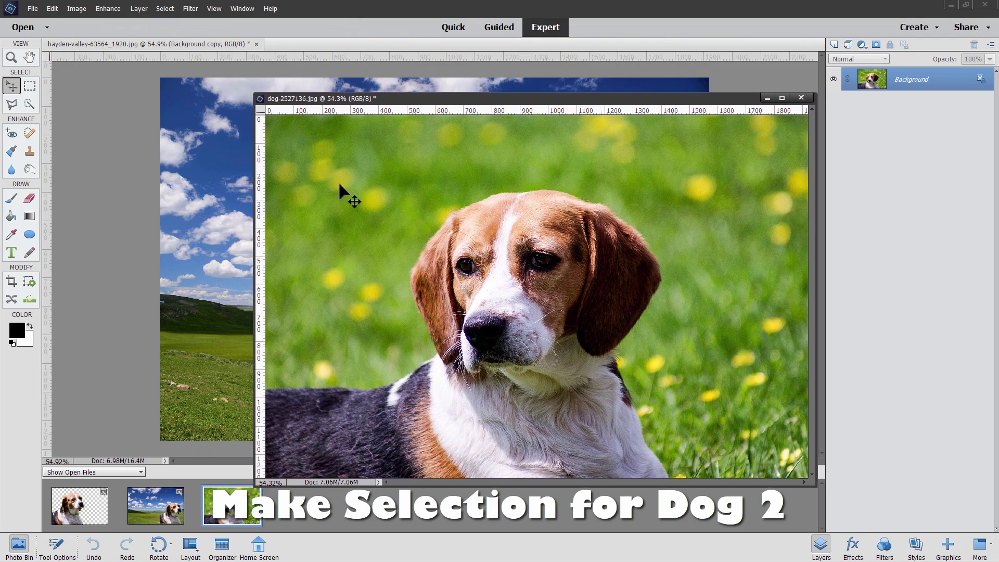
Step: Select the whole second dog with the Quick Selection tool, including its back, chest, head and both ears
click(29, 104)
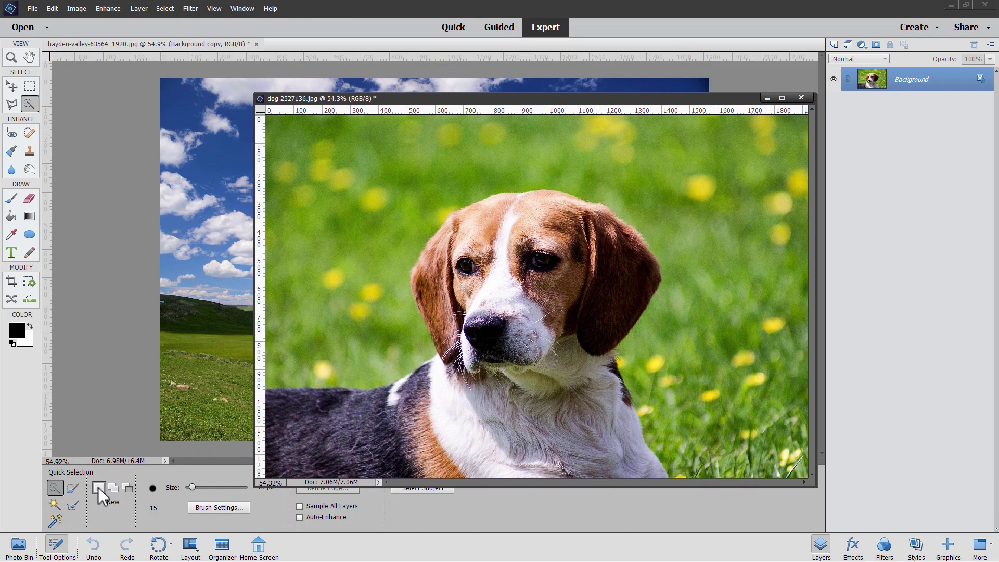
drag(491, 204, 468, 216)
mouse_move(417, 380)
mouse_down()
mouse_move(397, 395)
mouse_move(273, 402)
mouse_move(352, 388)
mouse_up()
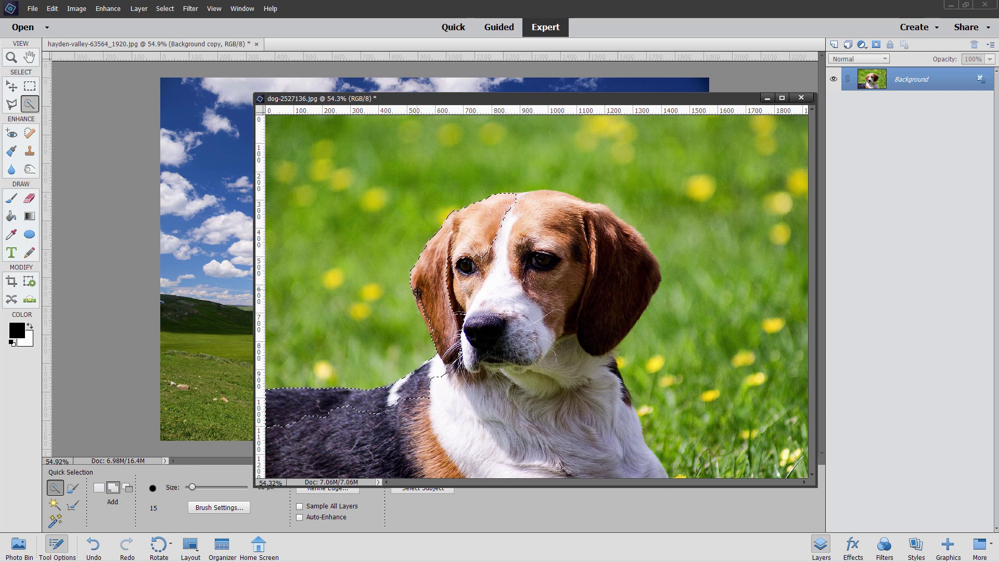
mouse_move(434, 335)
mouse_down()
mouse_move(449, 374)
mouse_move(424, 410)
mouse_move(317, 435)
mouse_move(389, 450)
mouse_move(514, 445)
mouse_move(652, 470)
mouse_up()
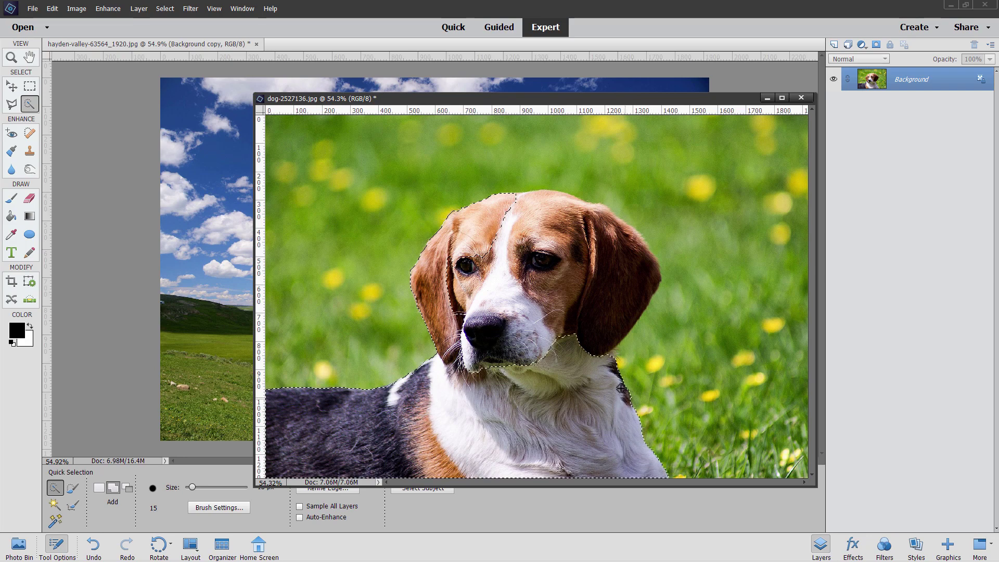
drag(606, 358, 639, 243)
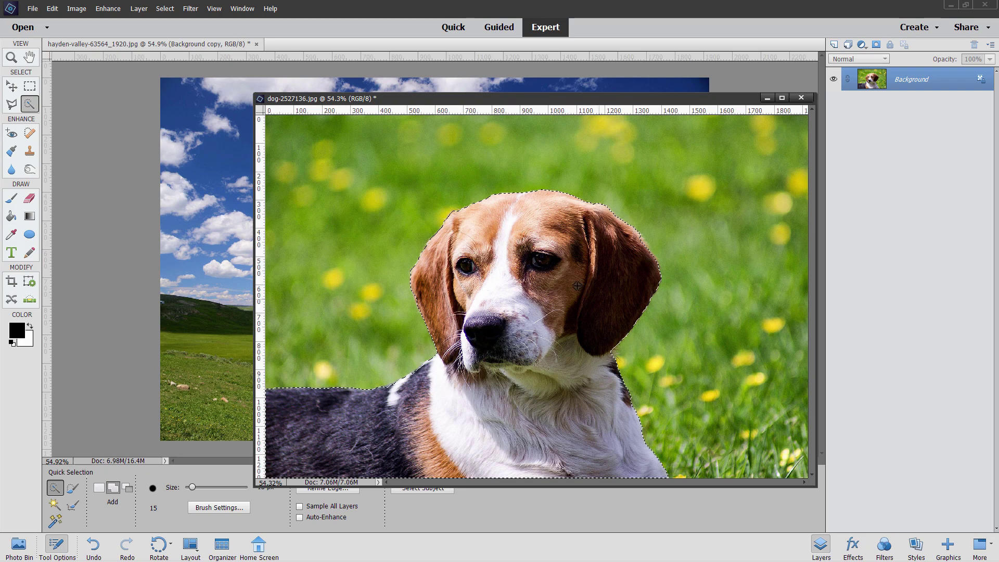
Step: Open Refine Edge for the second dog's selection and brush along its outline from the head down both sides of the body
drag(554, 97, 535, 73)
click(338, 487)
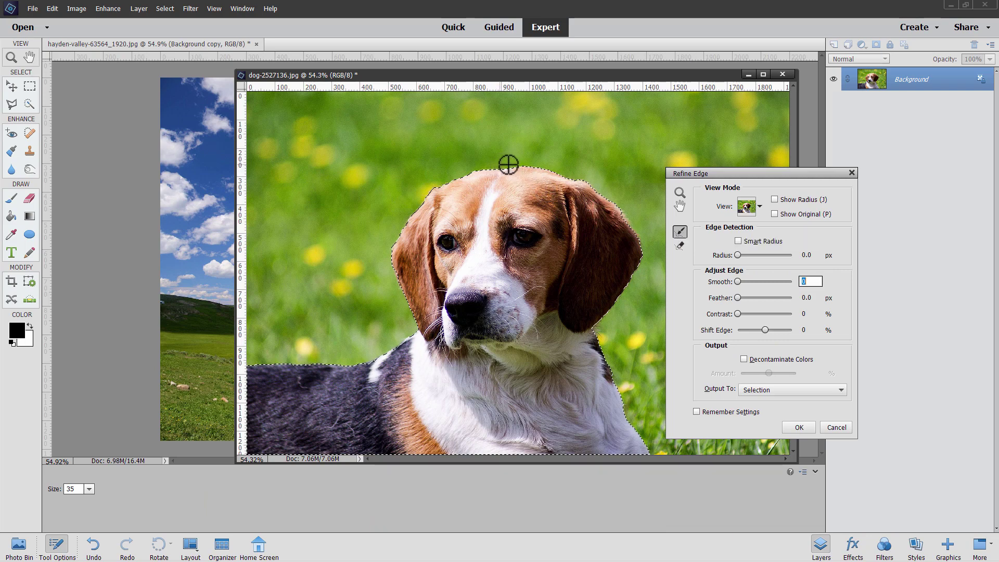
mouse_move(504, 167)
mouse_down()
mouse_move(582, 177)
mouse_move(651, 237)
mouse_move(640, 230)
mouse_move(642, 300)
mouse_move(627, 292)
mouse_move(631, 330)
mouse_move(619, 313)
mouse_move(597, 339)
mouse_move(627, 354)
mouse_move(609, 348)
mouse_move(649, 443)
mouse_up()
mouse_move(499, 167)
mouse_down()
mouse_move(439, 181)
mouse_move(399, 236)
mouse_move(425, 218)
mouse_move(396, 242)
mouse_up()
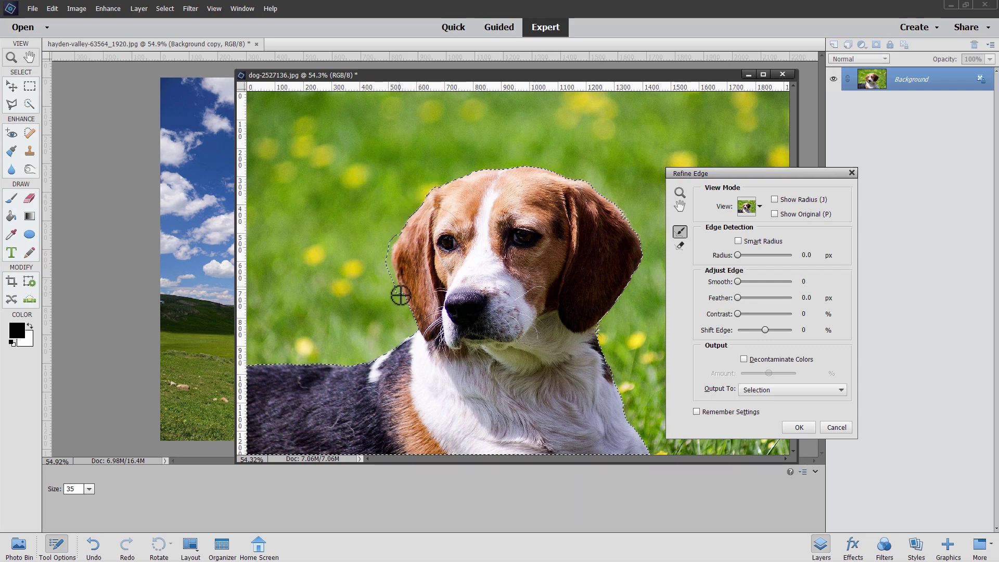
mouse_move(400, 296)
mouse_down()
mouse_move(348, 290)
mouse_move(388, 325)
mouse_move(397, 302)
mouse_up()
mouse_move(405, 300)
mouse_down()
mouse_move(414, 321)
mouse_move(379, 350)
mouse_move(370, 338)
mouse_move(381, 348)
mouse_move(374, 358)
mouse_move(349, 363)
mouse_up()
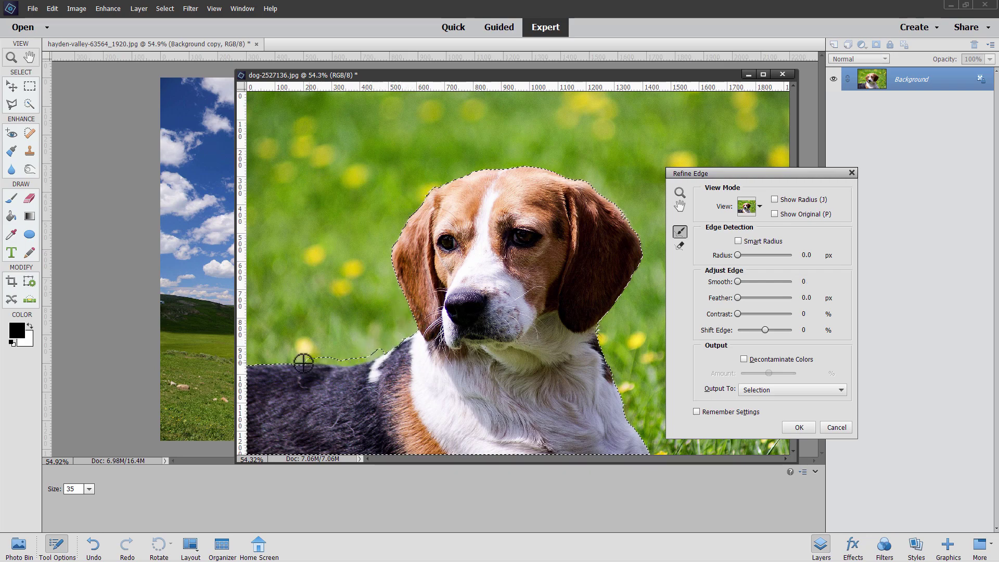
drag(275, 364, 244, 371)
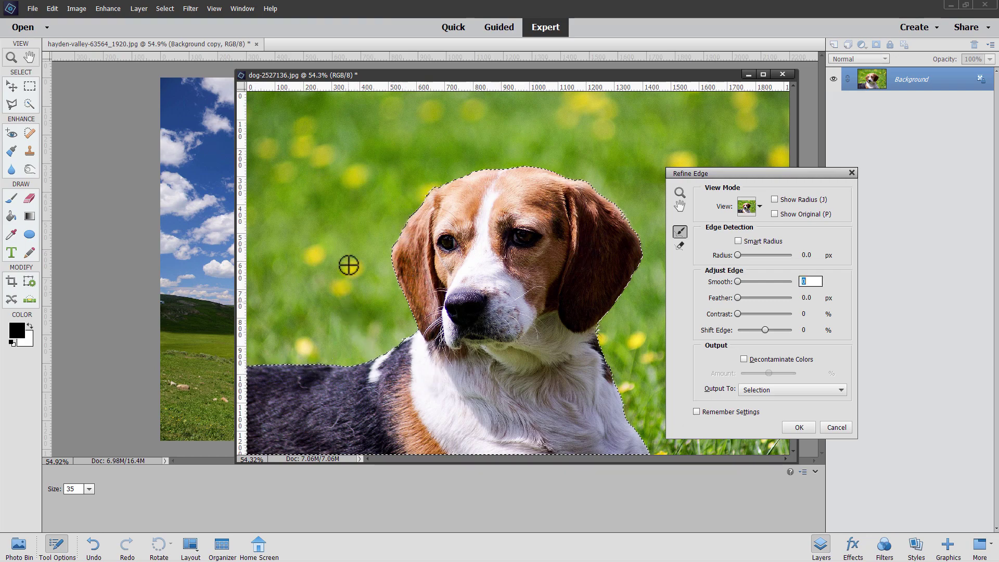
Step: Output the second dog's refined selection as a New Layer with Layer Mask
click(766, 390)
click(771, 424)
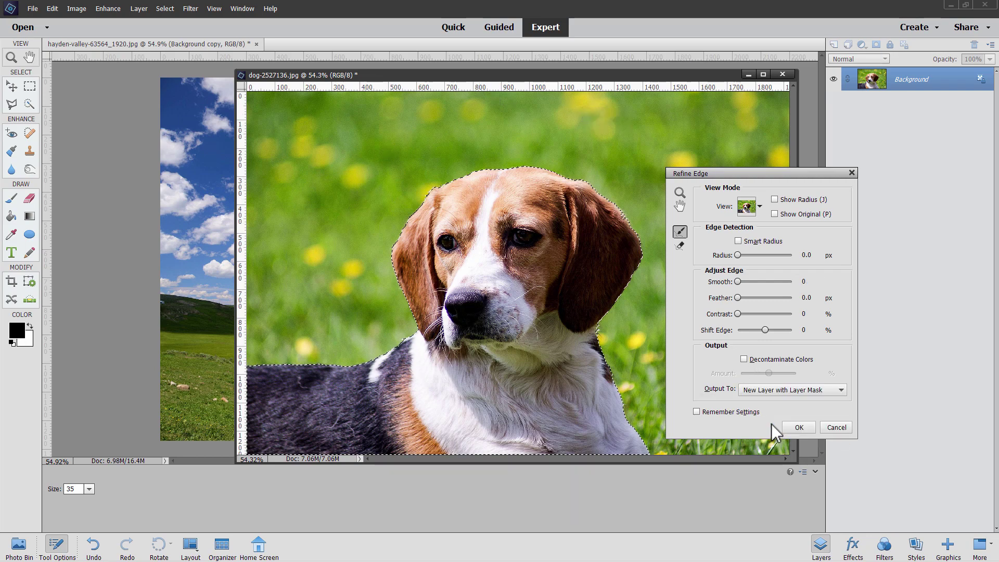
click(809, 424)
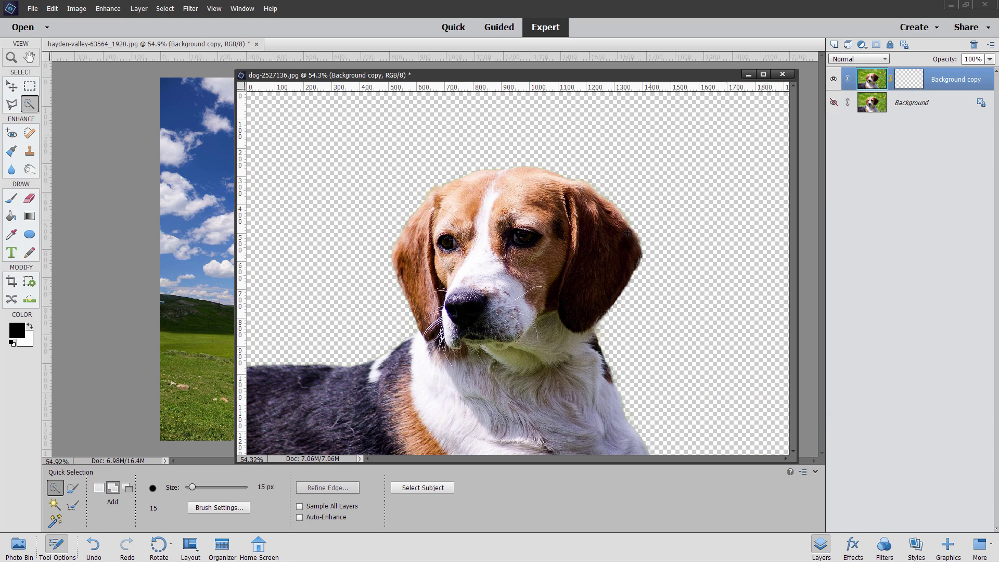
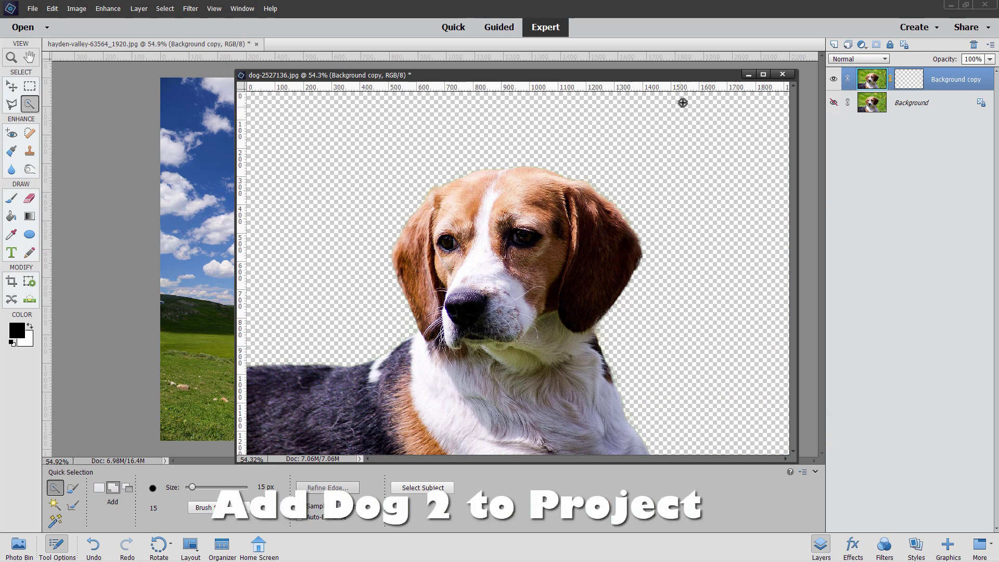
Step: Copy the second dog's masked layer into the valley image, minimize its source photo, and align the dog with the landscape's lower left edge
drag(648, 79, 732, 245)
drag(869, 83, 299, 215)
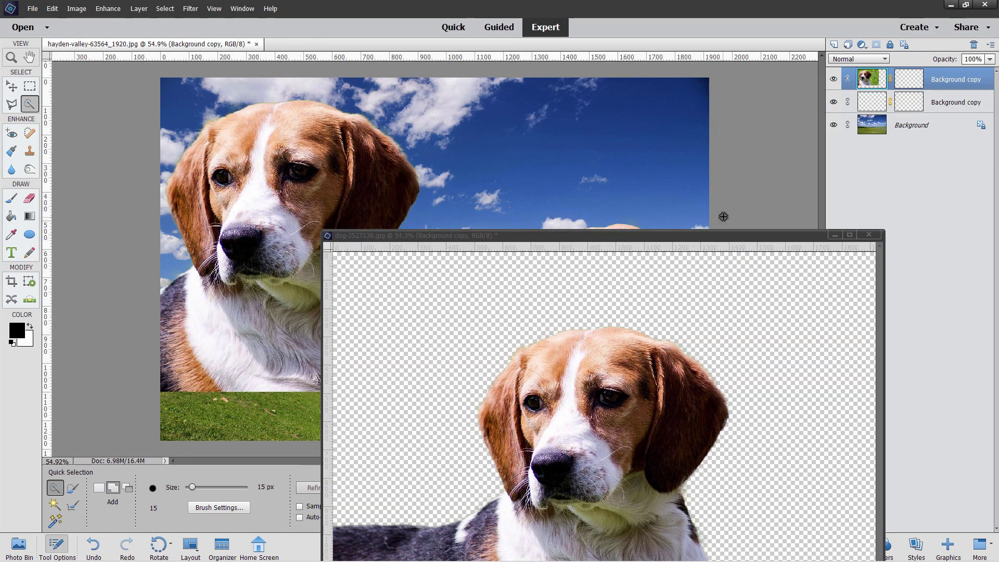
click(832, 236)
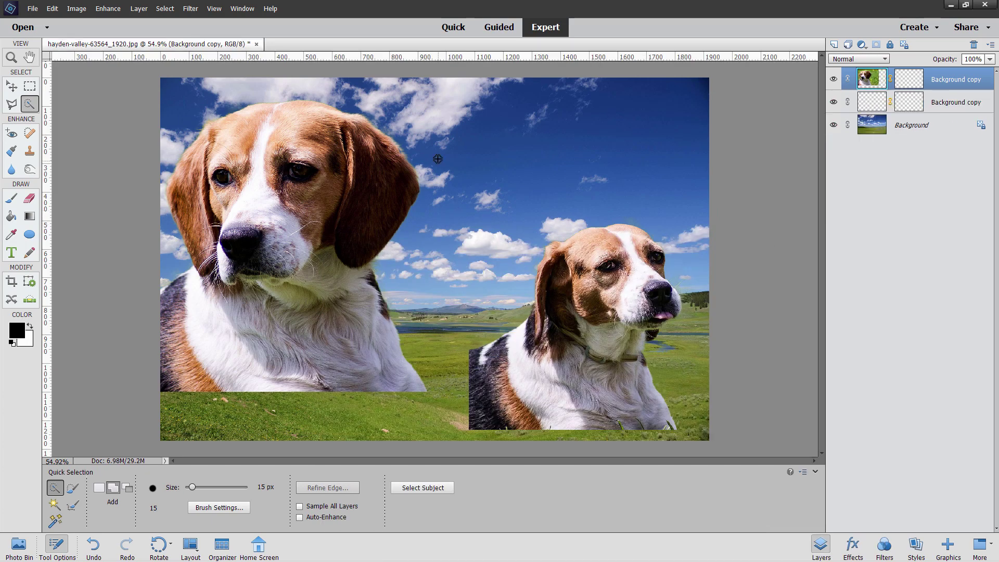
click(11, 86)
drag(274, 240, 370, 301)
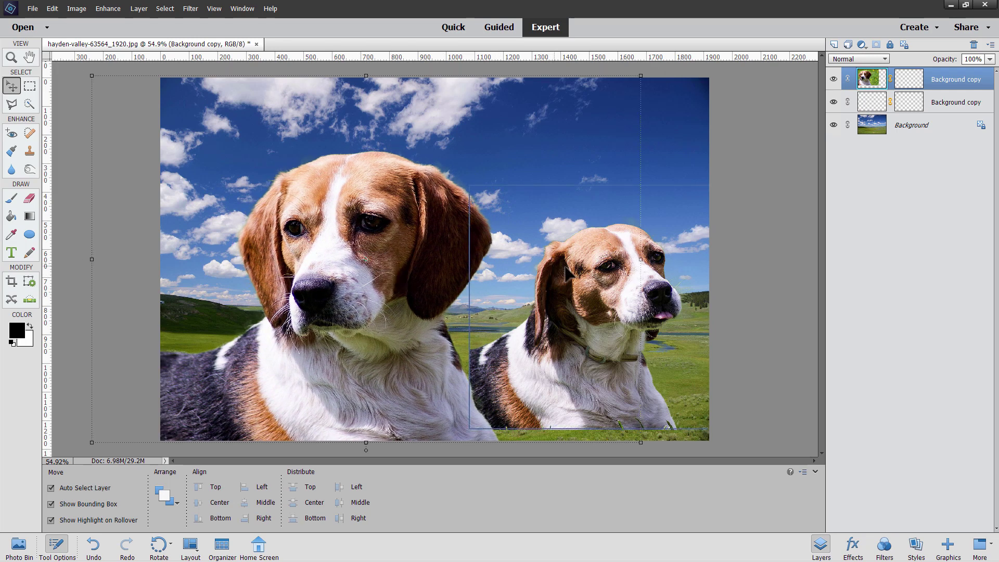
Step: Select the smaller dog's layer and move that dog down and slightly left, partly behind the larger dog at the landscape's bottom edge
click(856, 106)
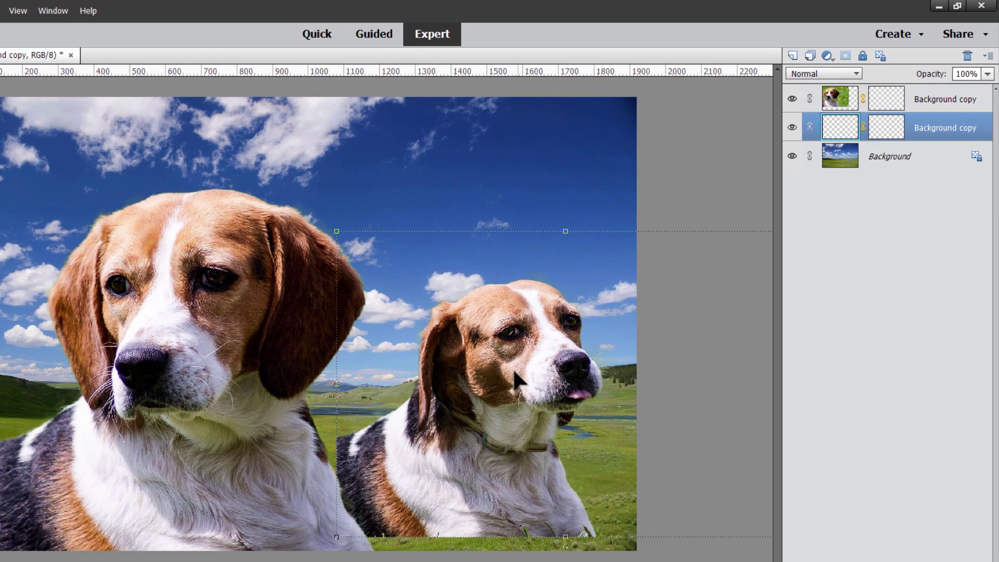
drag(417, 451, 444, 489)
drag(630, 328, 598, 341)
click(750, 305)
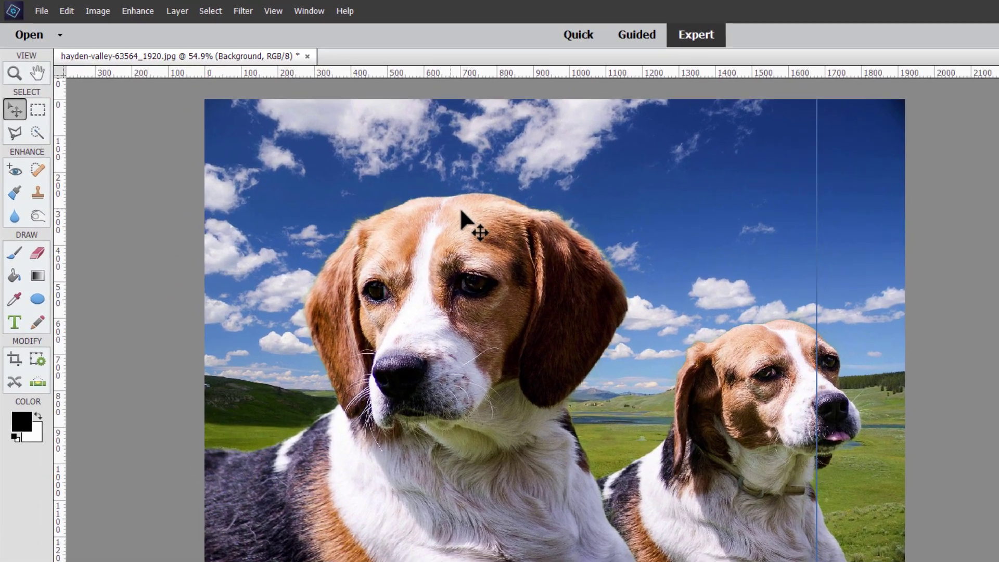
Step: Save the composite as a layered Photoshop file named two dogs new background.psd
click(34, 9)
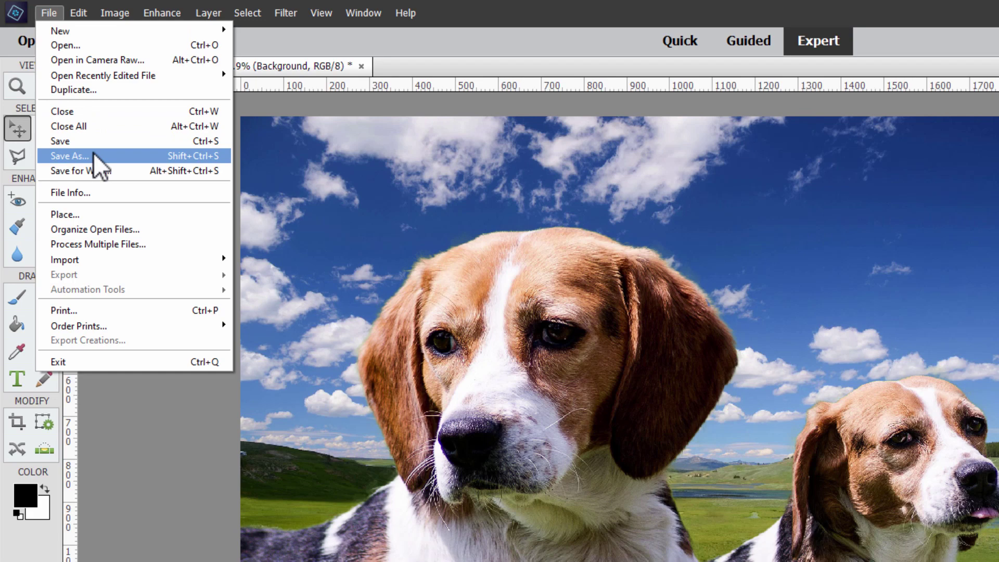
click(94, 156)
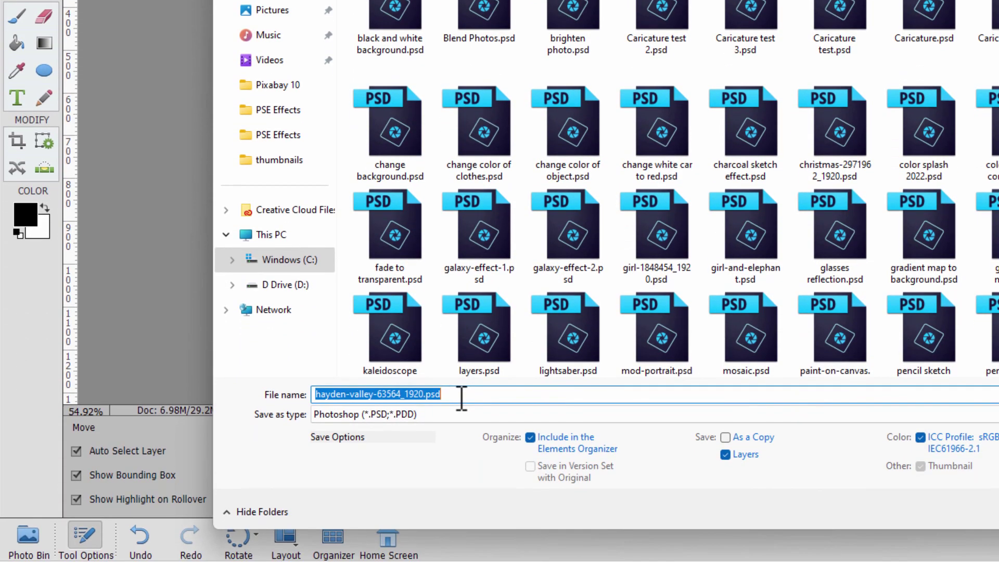
key(Right)
key(Left)
key(Left)
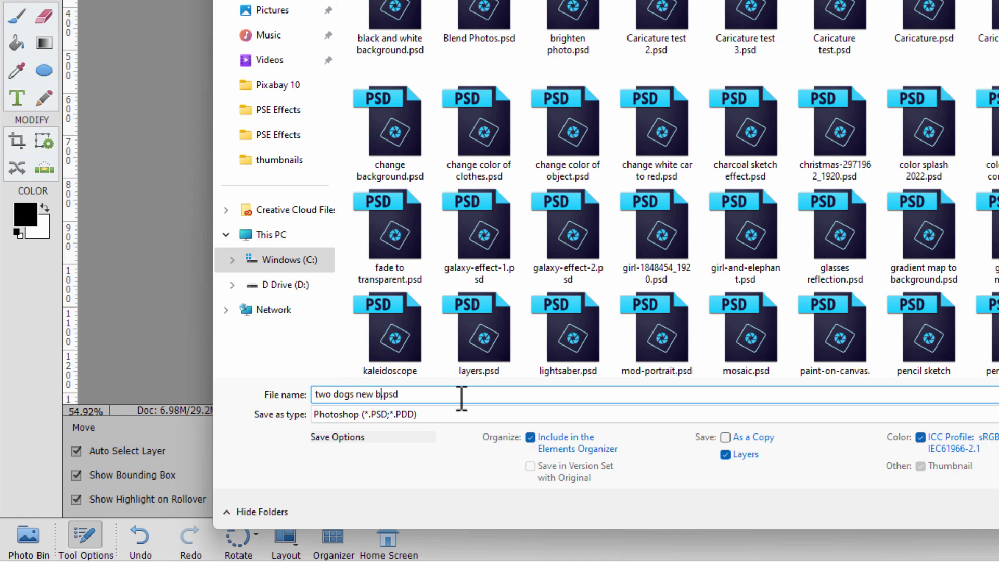
text(ound)
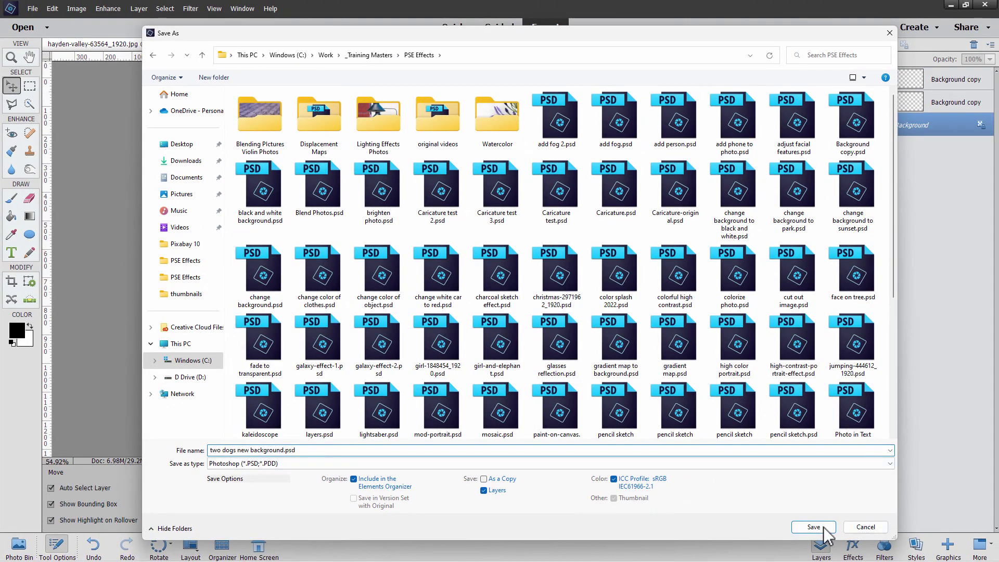
click(824, 527)
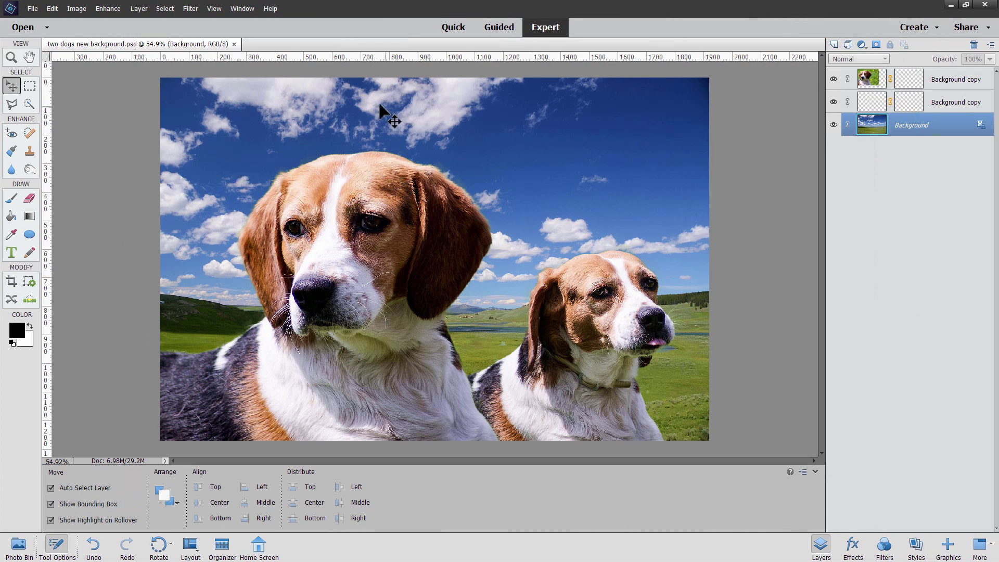
Step: Close the composite, minimize the remaining dog photo, and reopen two dogs new background.psd as a docked document
click(234, 44)
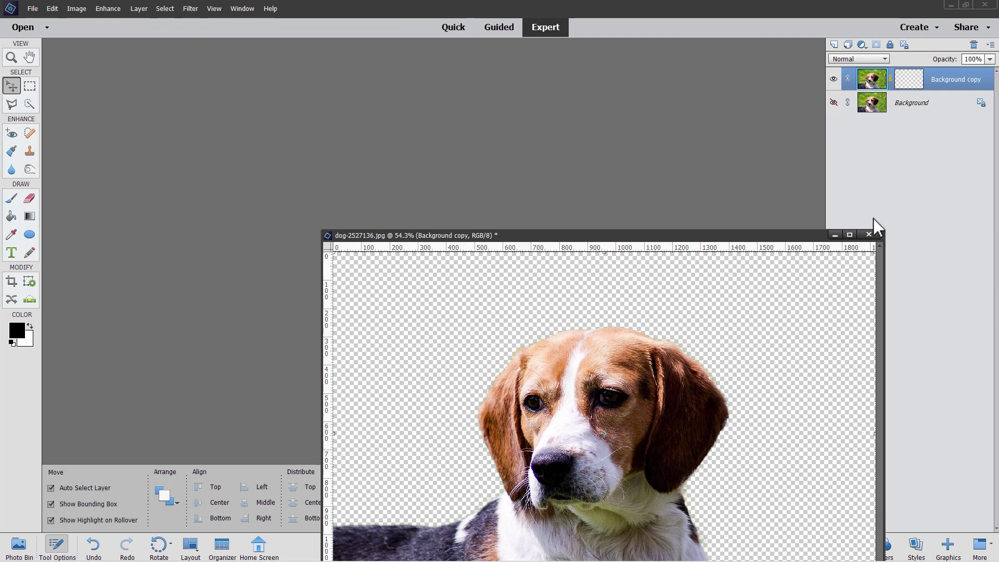
click(834, 234)
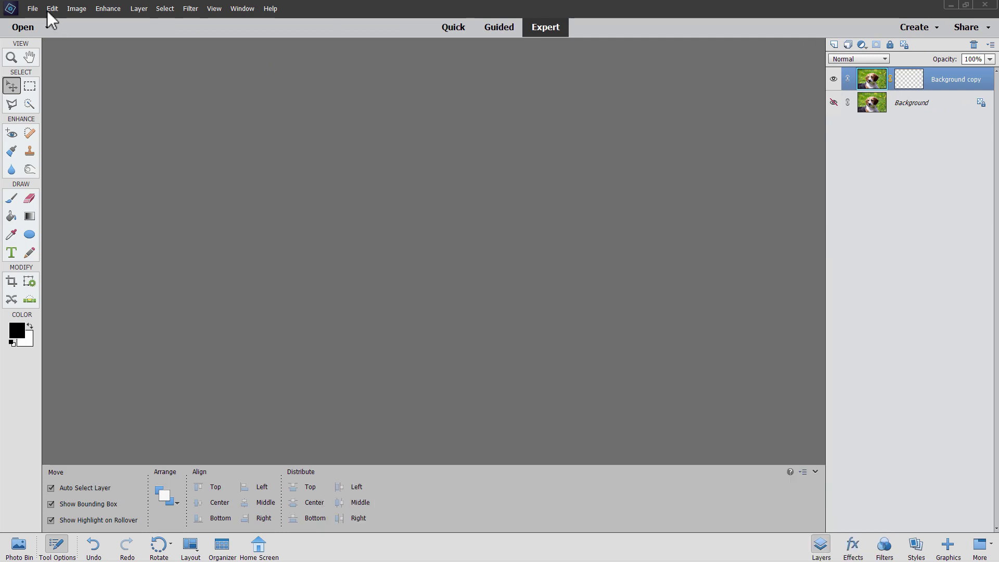
click(32, 8)
mouse_move(62, 50)
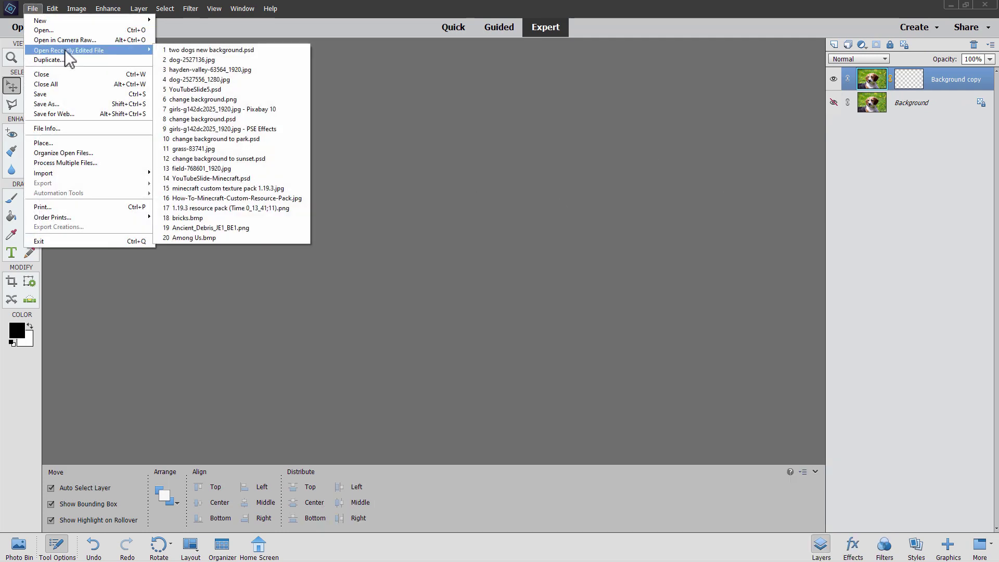
click(188, 50)
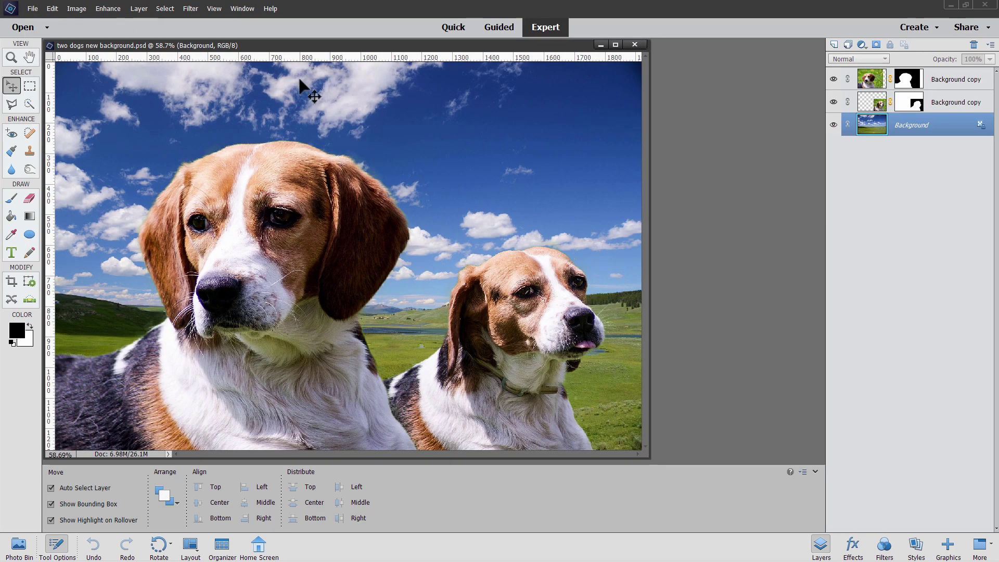
drag(383, 46, 408, 45)
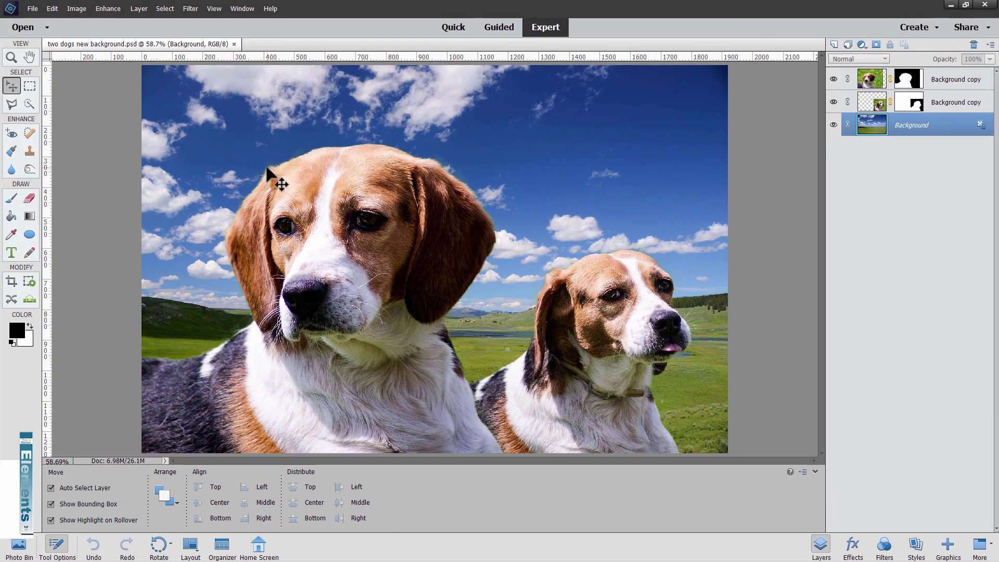
Step: On the larger dog's image layer, desaturate the green fringe along its left ear and forehead with a 20 px Sponge at 100% flow
click(11, 57)
click(268, 166)
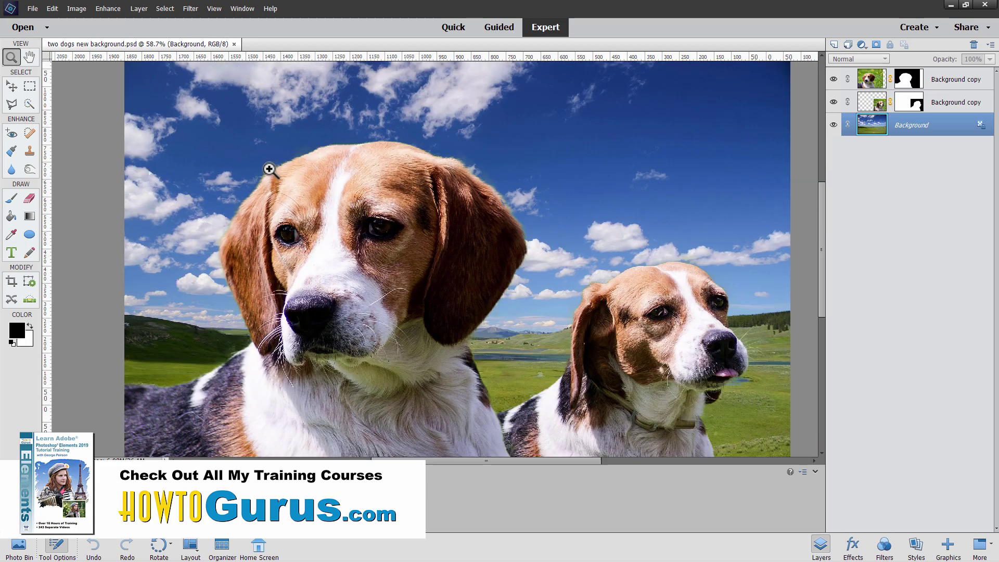
click(265, 173)
click(266, 173)
click(257, 172)
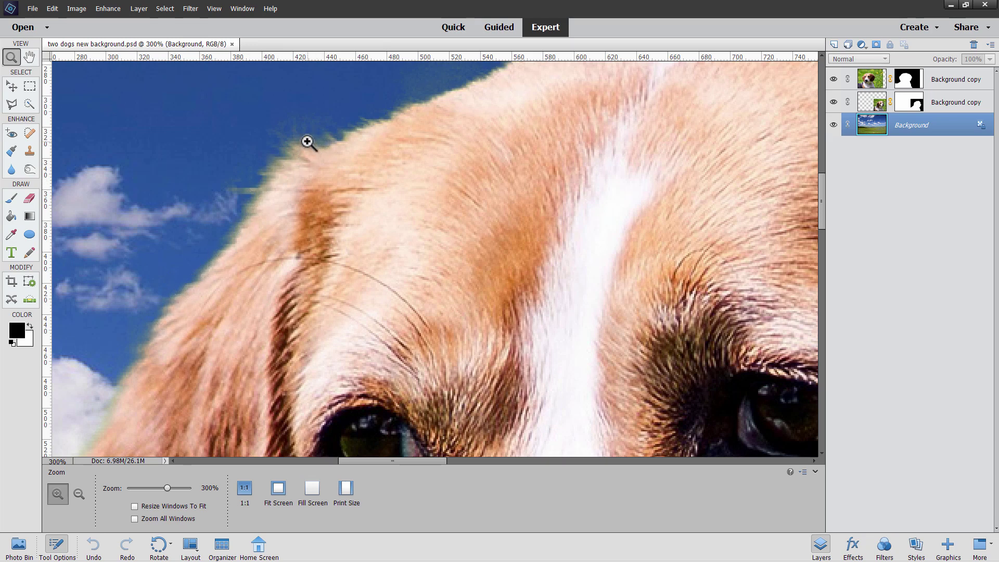
click(867, 79)
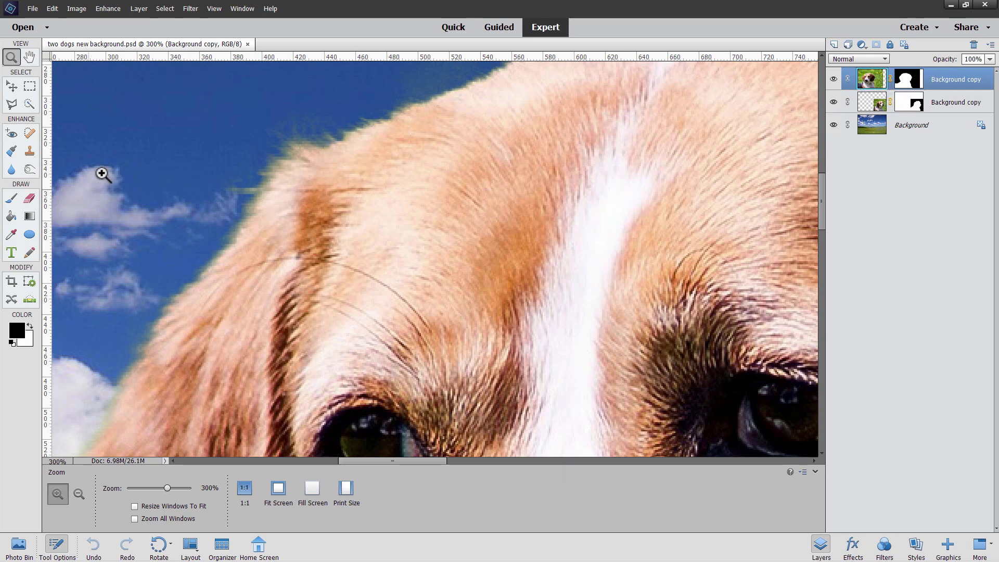
click(30, 169)
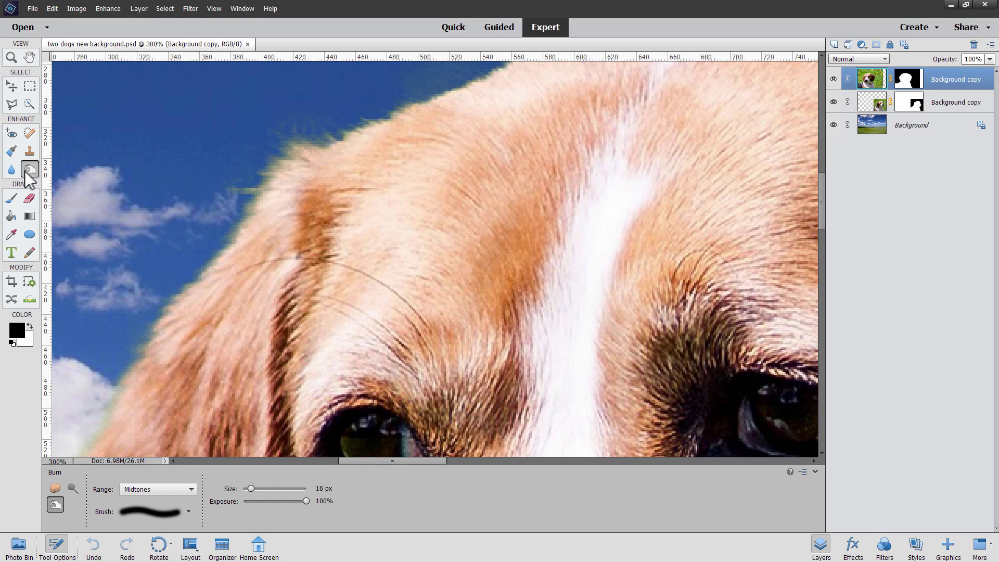
click(54, 487)
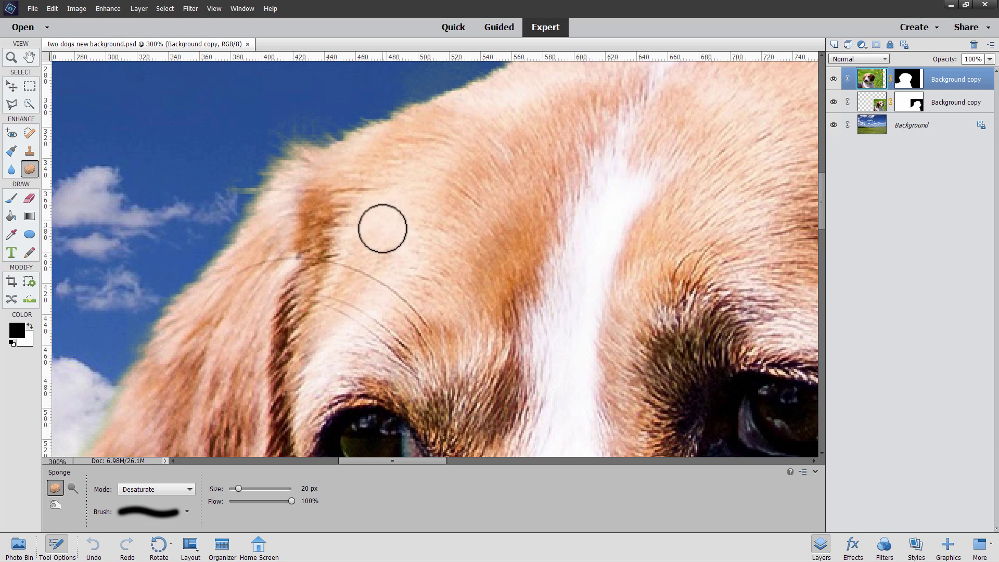
mouse_move(292, 127)
mouse_down()
mouse_move(257, 173)
mouse_move(303, 133)
mouse_move(245, 171)
mouse_move(300, 149)
mouse_move(255, 179)
mouse_move(287, 147)
mouse_move(258, 184)
mouse_move(279, 145)
mouse_move(224, 226)
mouse_move(256, 186)
mouse_move(235, 218)
mouse_move(232, 193)
mouse_move(276, 165)
mouse_move(248, 198)
mouse_move(228, 188)
mouse_move(261, 186)
mouse_move(218, 206)
mouse_move(241, 206)
mouse_move(235, 222)
mouse_move(255, 204)
mouse_move(230, 254)
mouse_move(248, 204)
mouse_move(238, 221)
mouse_move(252, 213)
mouse_move(233, 227)
mouse_move(247, 211)
mouse_move(236, 217)
mouse_move(194, 266)
mouse_move(225, 242)
mouse_move(173, 289)
mouse_move(204, 268)
mouse_move(154, 310)
mouse_move(174, 281)
mouse_move(132, 369)
mouse_move(147, 324)
mouse_move(119, 372)
mouse_move(102, 425)
mouse_move(113, 402)
mouse_move(89, 422)
mouse_up()
mouse_move(218, 212)
mouse_down()
mouse_move(247, 179)
mouse_move(236, 167)
mouse_move(338, 119)
mouse_move(325, 123)
mouse_move(337, 121)
mouse_move(314, 140)
mouse_move(387, 110)
mouse_move(304, 141)
mouse_move(325, 142)
mouse_move(338, 137)
mouse_move(298, 132)
mouse_move(335, 137)
mouse_move(382, 115)
mouse_up()
drag(426, 87, 344, 125)
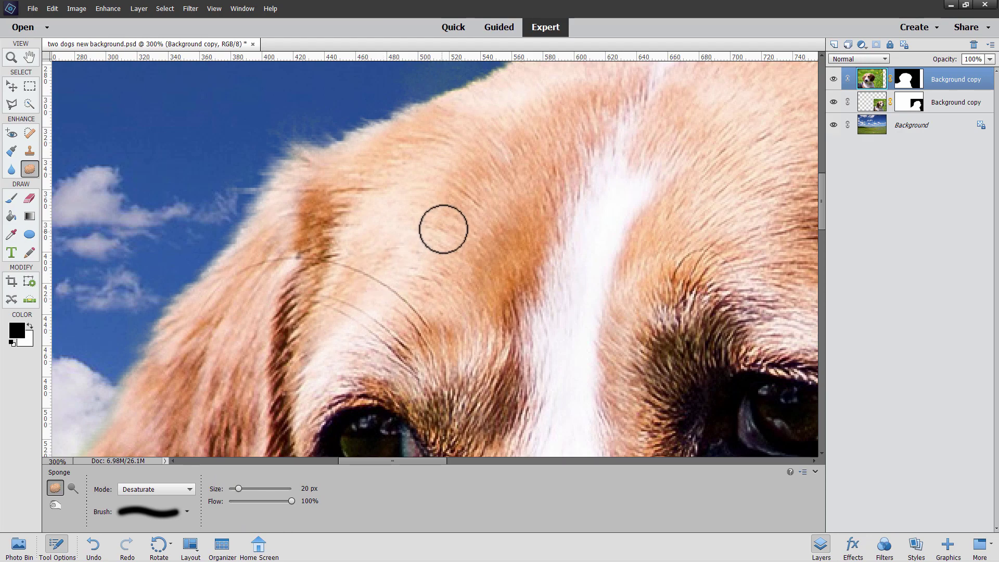
Step: Continue desaturating the green fringe across the top of the larger dog's head and down the upper edge of its right ear
key(space)
mouse_move(502, 168)
mouse_down()
mouse_move(392, 297)
mouse_move(319, 341)
mouse_up()
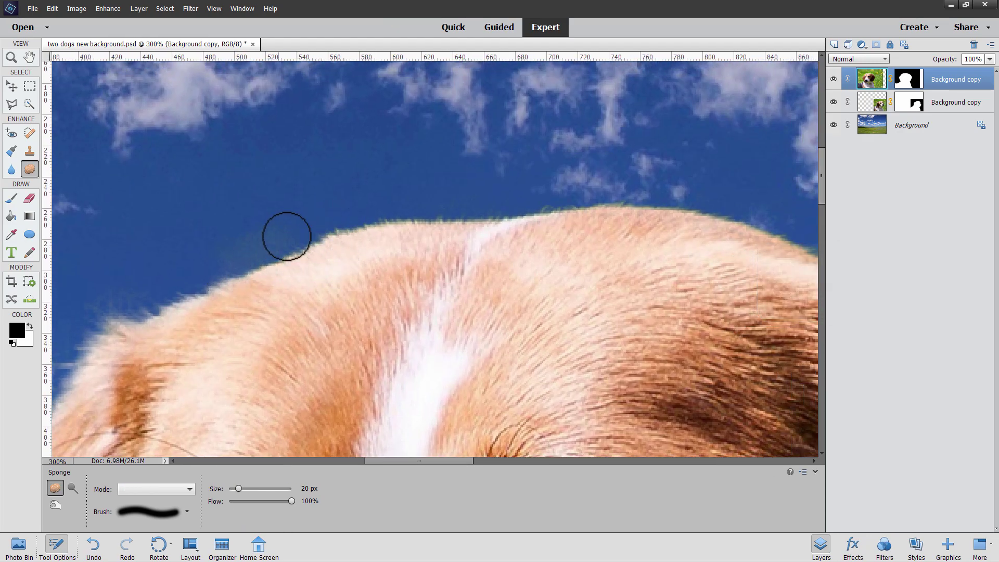
mouse_move(295, 246)
mouse_down()
mouse_move(373, 219)
mouse_move(358, 224)
mouse_move(450, 211)
mouse_move(426, 209)
mouse_move(474, 216)
mouse_move(421, 216)
mouse_move(511, 215)
mouse_move(489, 218)
mouse_move(616, 196)
mouse_move(547, 209)
mouse_move(671, 203)
mouse_move(630, 197)
mouse_move(746, 213)
mouse_move(704, 200)
mouse_move(779, 231)
mouse_up()
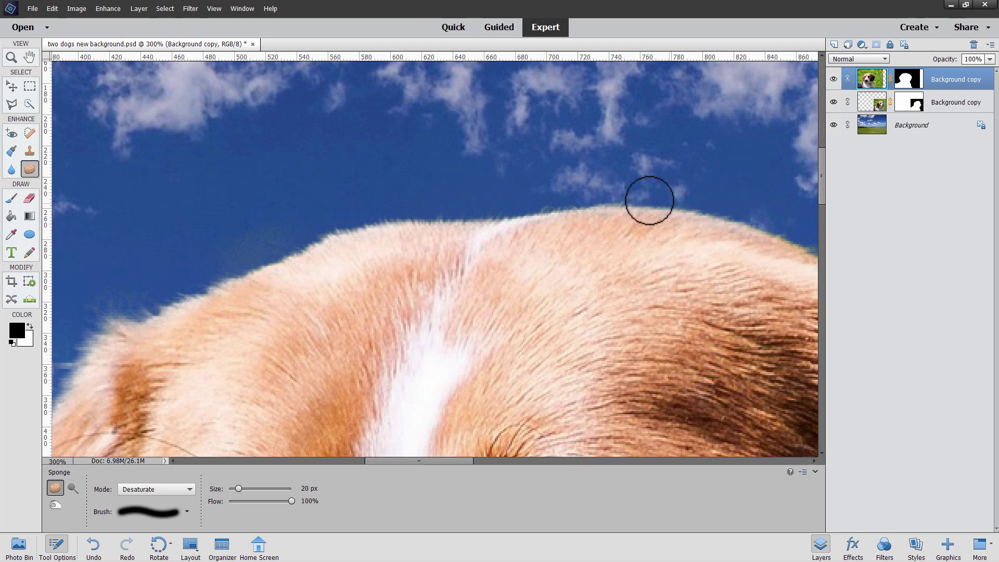
drag(682, 203, 448, 216)
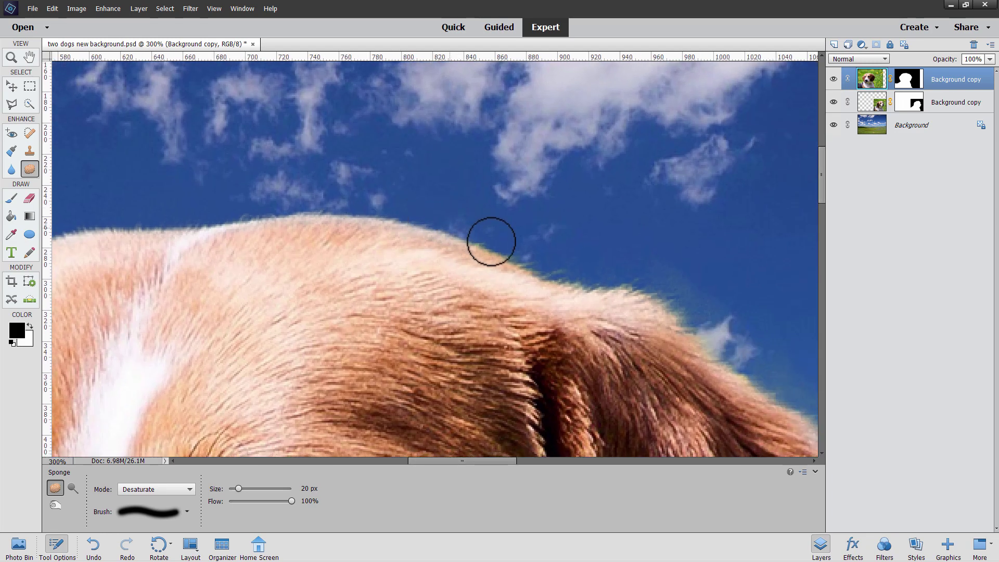
mouse_move(512, 252)
mouse_down()
mouse_move(586, 278)
mouse_move(559, 284)
mouse_move(635, 281)
mouse_move(547, 270)
mouse_move(651, 292)
mouse_move(514, 272)
mouse_move(436, 232)
mouse_up()
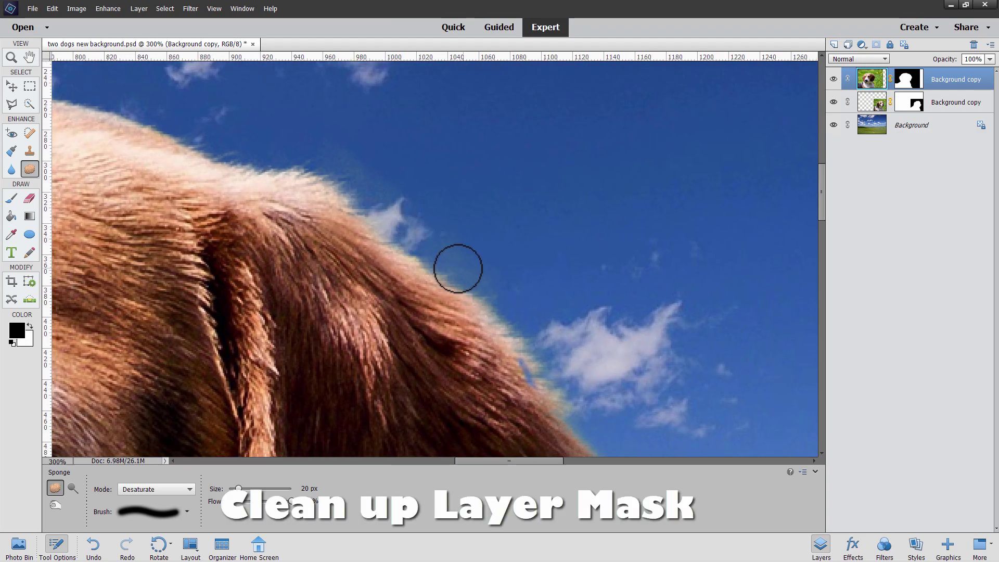
mouse_move(359, 167)
mouse_down()
mouse_move(419, 239)
mouse_move(418, 252)
mouse_move(508, 322)
mouse_move(338, 177)
mouse_move(381, 174)
mouse_move(402, 195)
mouse_move(344, 133)
mouse_move(409, 205)
mouse_move(451, 198)
mouse_move(479, 291)
mouse_move(394, 210)
mouse_move(374, 163)
mouse_move(351, 161)
mouse_move(375, 166)
mouse_up()
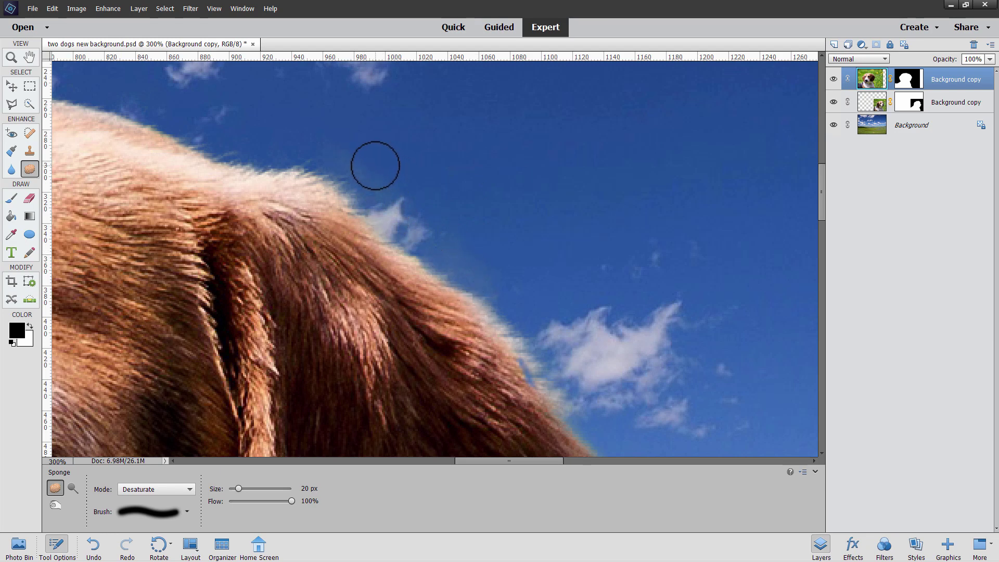
Step: Target the larger dog's layer mask and choose the Burn tool for cleaning up the mask edge
click(918, 83)
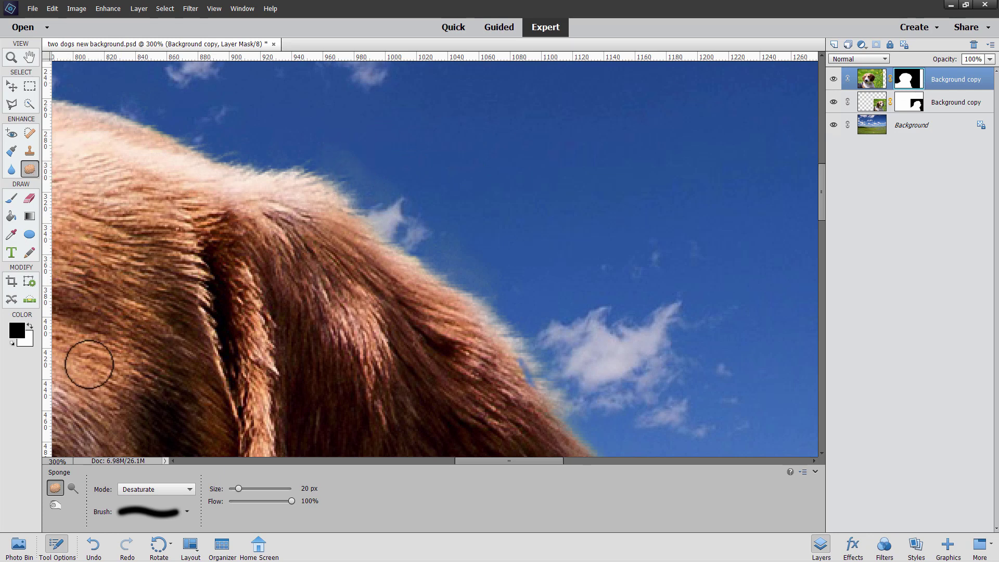
click(55, 505)
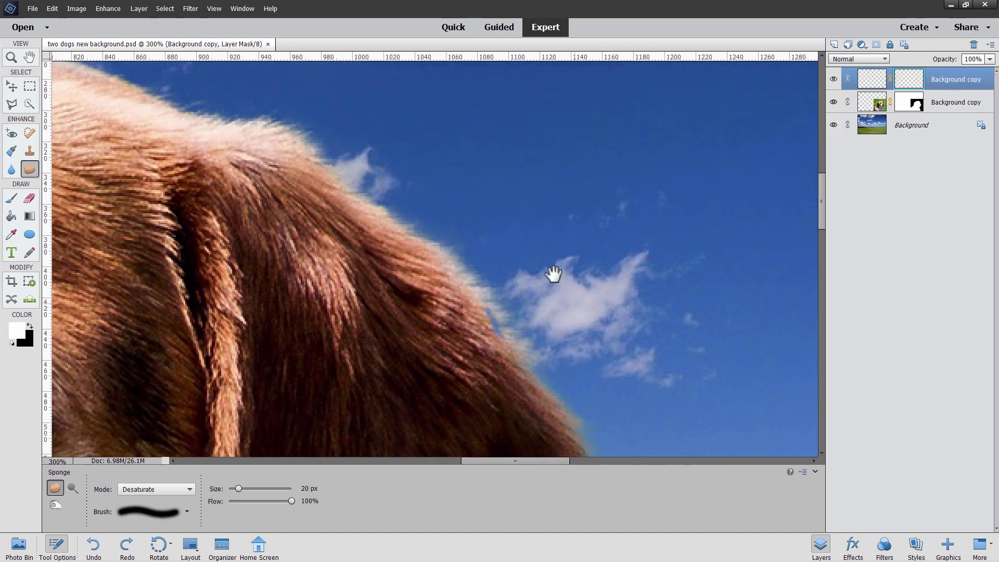
Step: On the smaller dog's image layer, desaturate the green fringe around its ear and head with the Sponge, and fit the whole image in view
drag(553, 274, 501, 220)
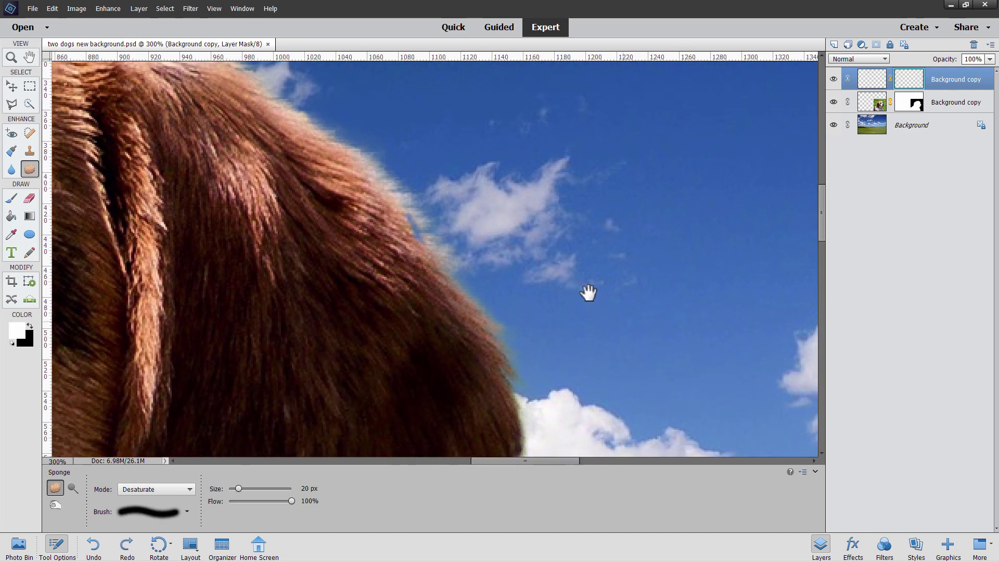
drag(594, 301, 537, 214)
drag(540, 357, 561, 225)
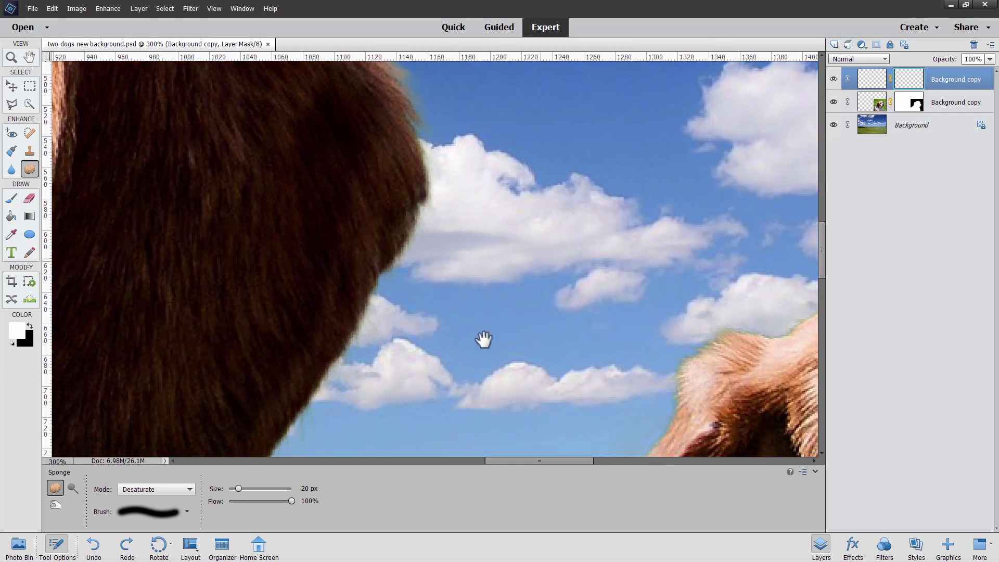
drag(508, 292, 539, 219)
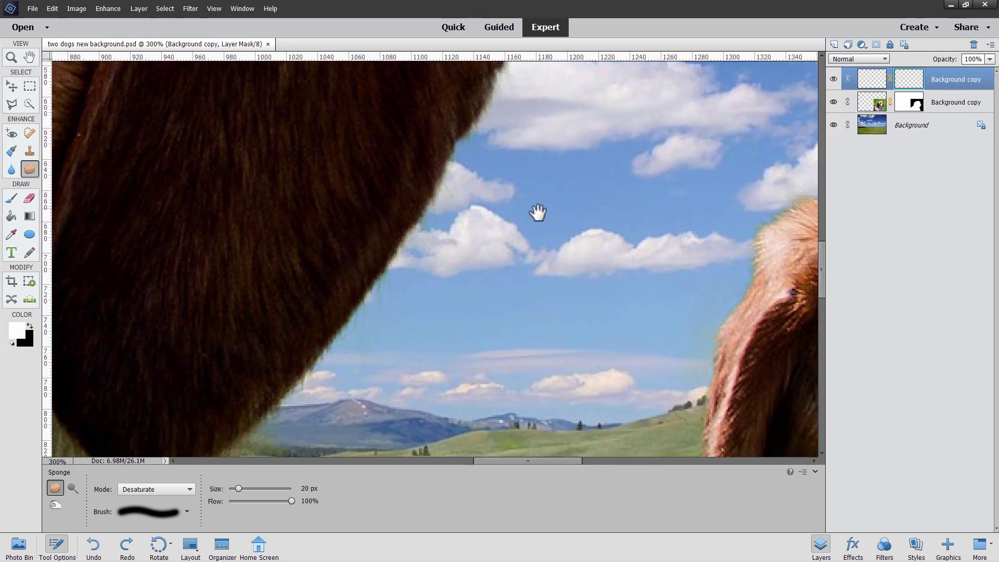
drag(519, 362, 253, 352)
drag(350, 311, 178, 346)
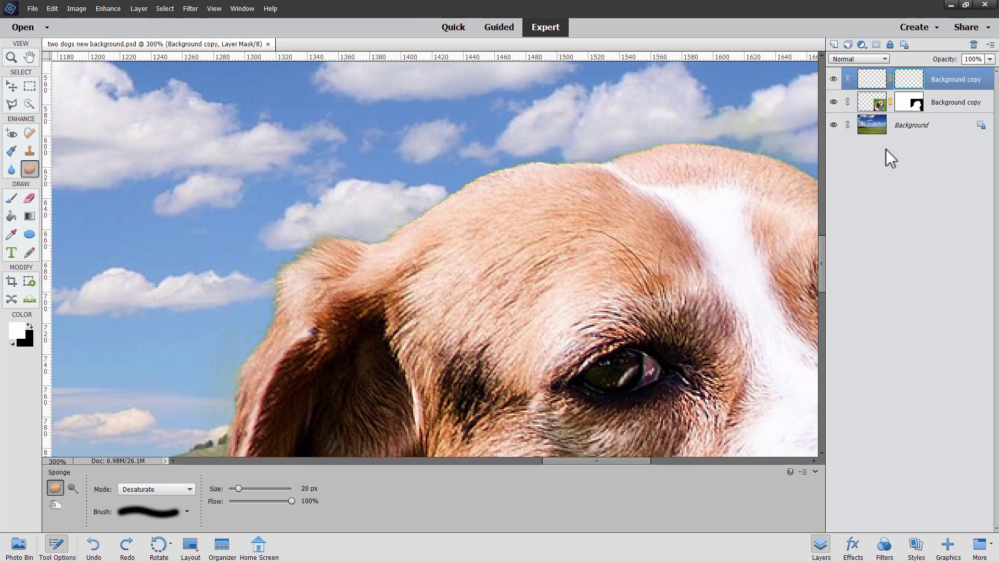
click(876, 108)
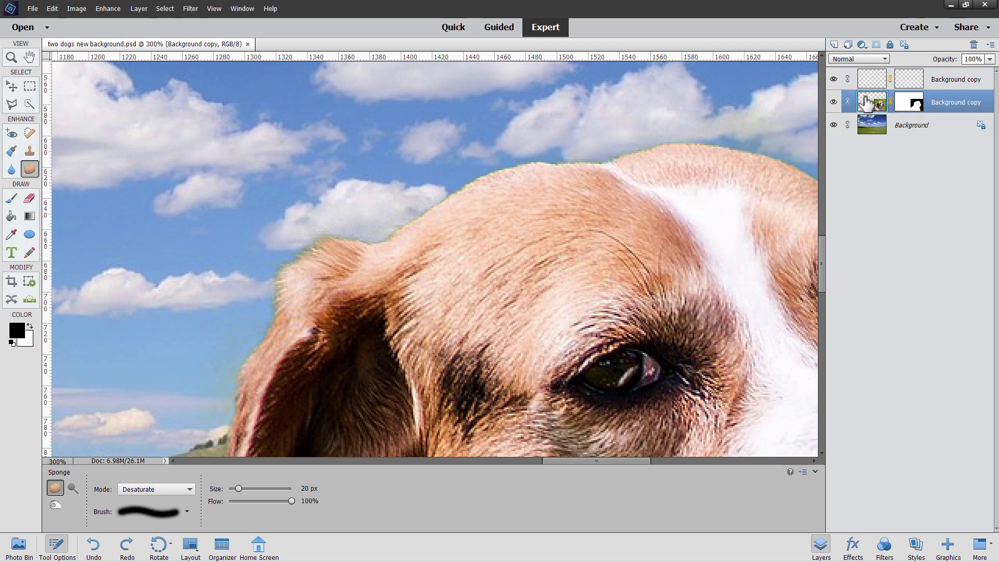
mouse_move(399, 196)
mouse_down()
mouse_move(365, 232)
mouse_move(378, 233)
mouse_move(318, 230)
mouse_move(275, 274)
mouse_up()
mouse_move(798, 154)
mouse_down()
mouse_move(681, 133)
mouse_move(623, 135)
mouse_move(602, 156)
mouse_move(561, 152)
mouse_move(375, 212)
mouse_up()
scroll(348, 205, right, 5)
mouse_move(405, 153)
mouse_down()
mouse_move(528, 266)
mouse_move(581, 345)
mouse_move(530, 268)
mouse_move(411, 149)
mouse_move(333, 112)
mouse_move(303, 114)
mouse_move(288, 136)
mouse_up()
key(ctrl+0)
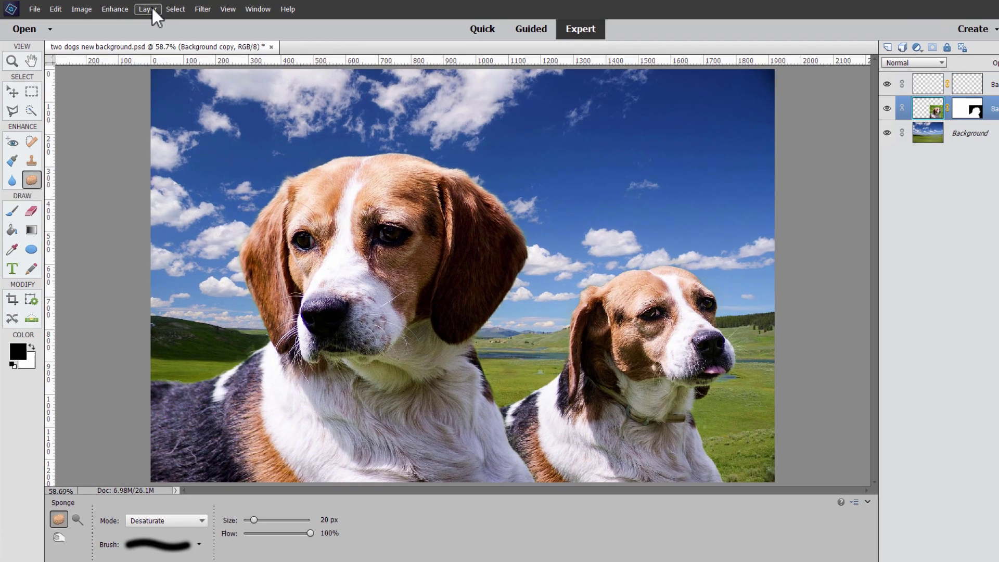
Step: Add a Photo Filter adjustment layer above the smaller dog, clipped to that dog's layer
click(139, 8)
mouse_move(252, 137)
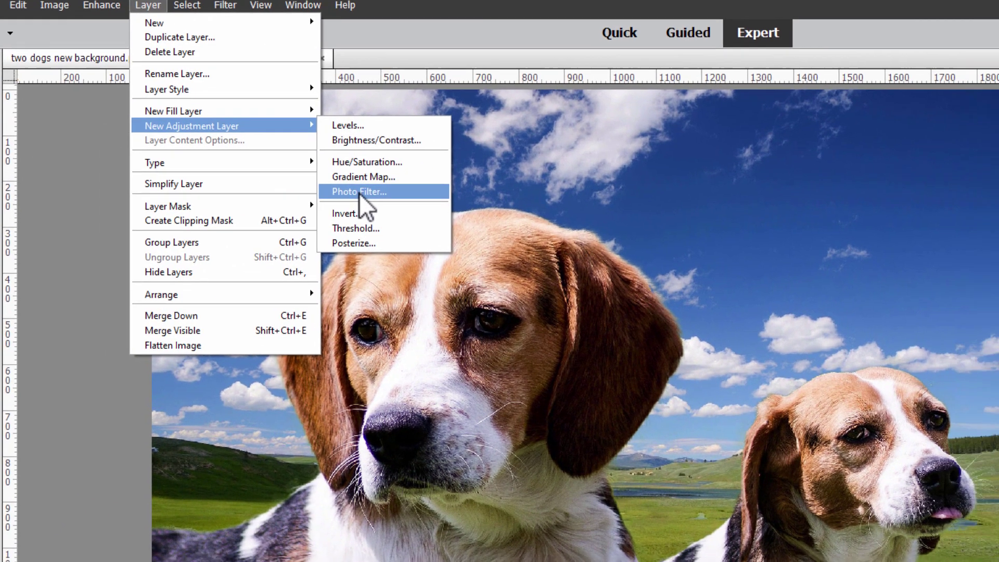
click(439, 199)
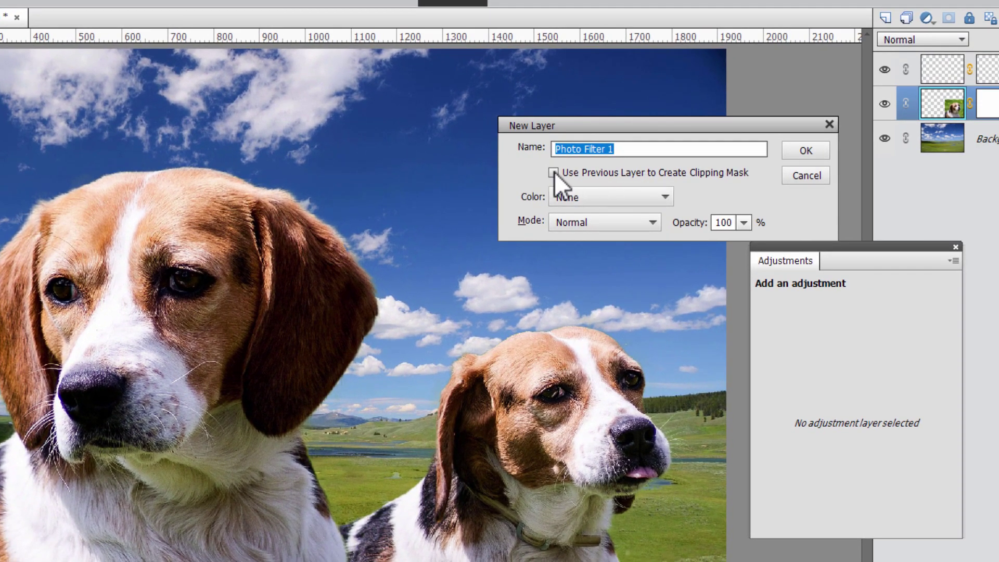
click(553, 172)
click(804, 151)
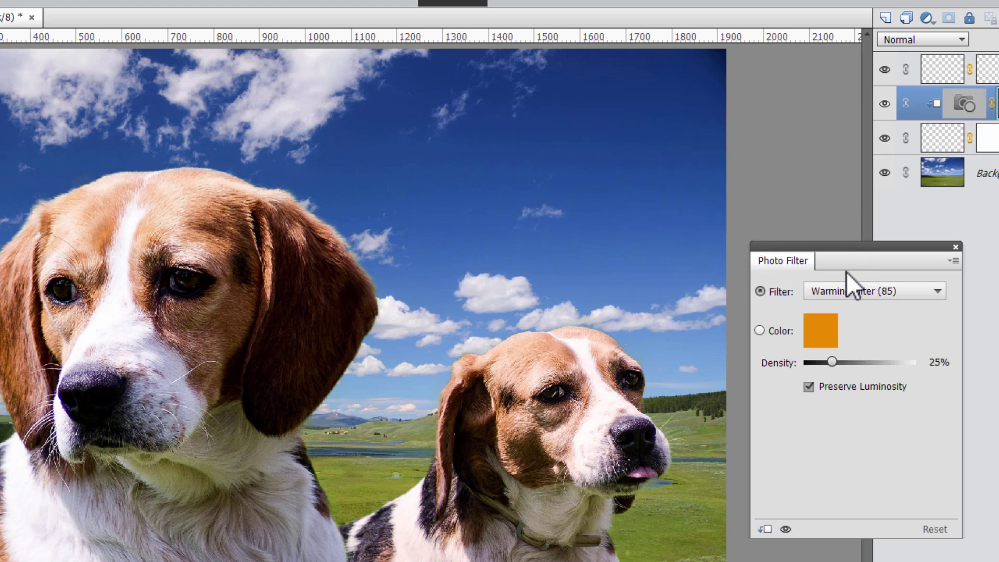
Step: Set the photo filter to Cooling Filter (82), lower its density, compare the dog with and without the effect, and close the filter settings
click(828, 287)
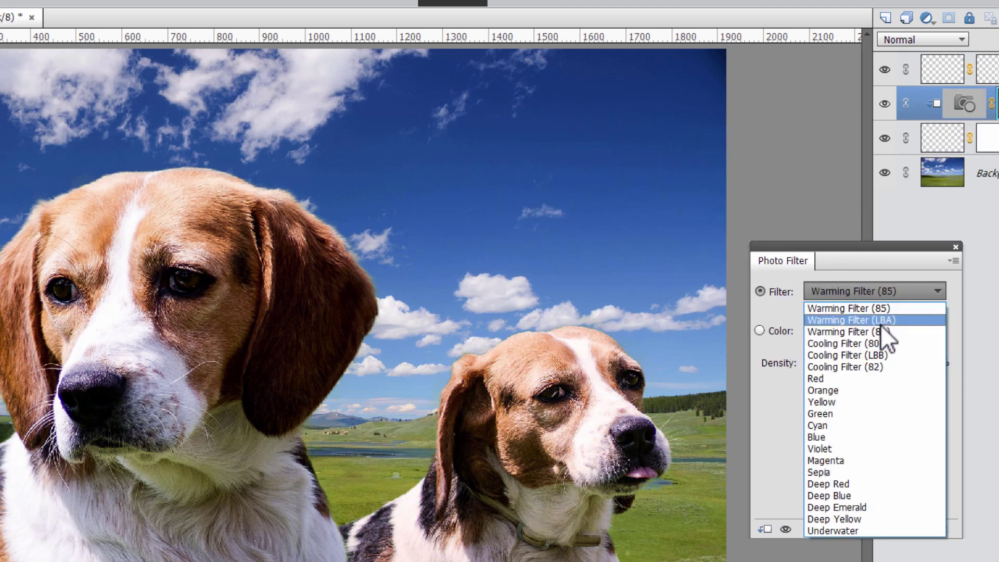
click(868, 366)
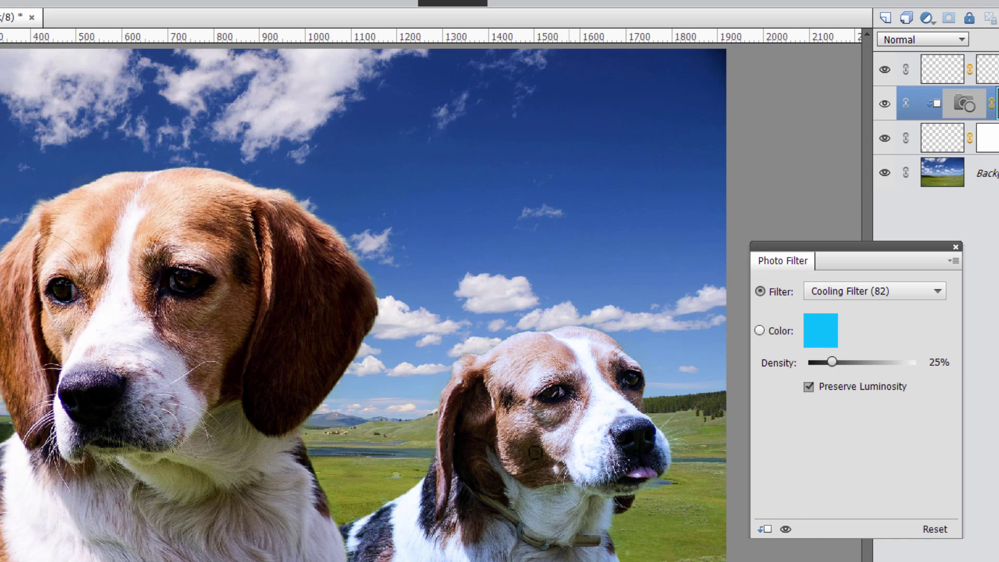
drag(831, 362, 812, 362)
click(785, 529)
click(784, 529)
click(955, 247)
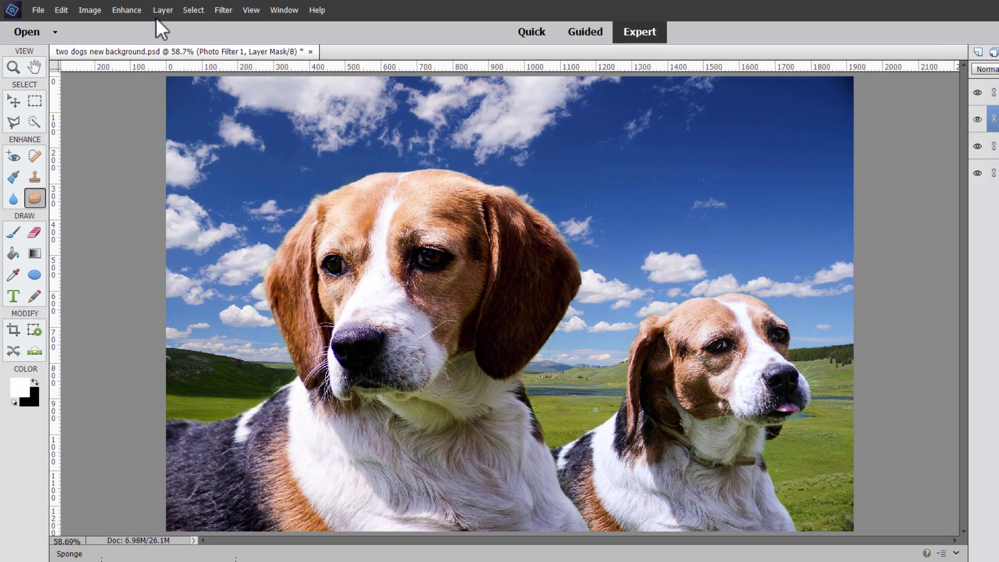
Step: Add a Levels adjustment layer above the photo filter, clipped to the smaller dog's layer
click(139, 8)
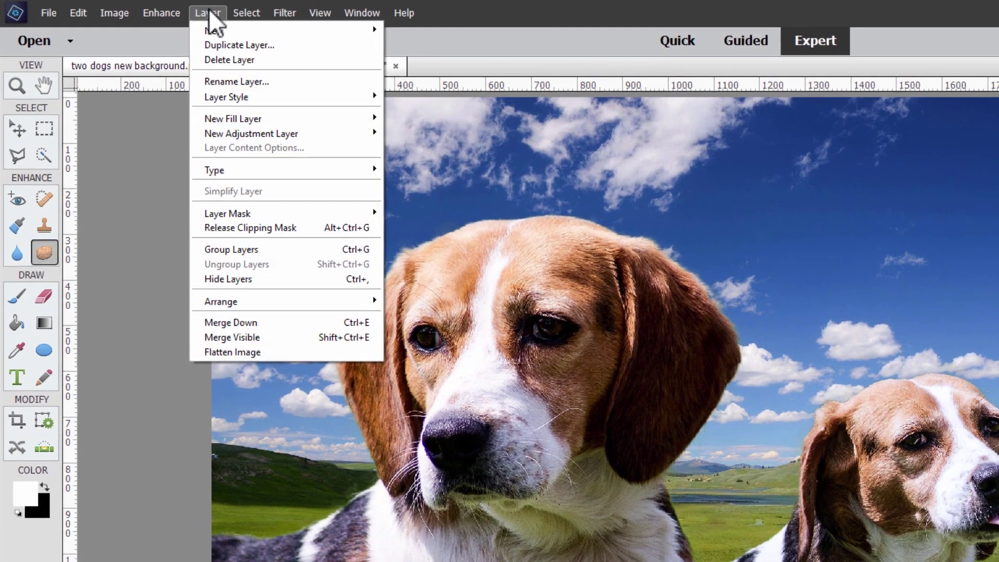
mouse_move(178, 88)
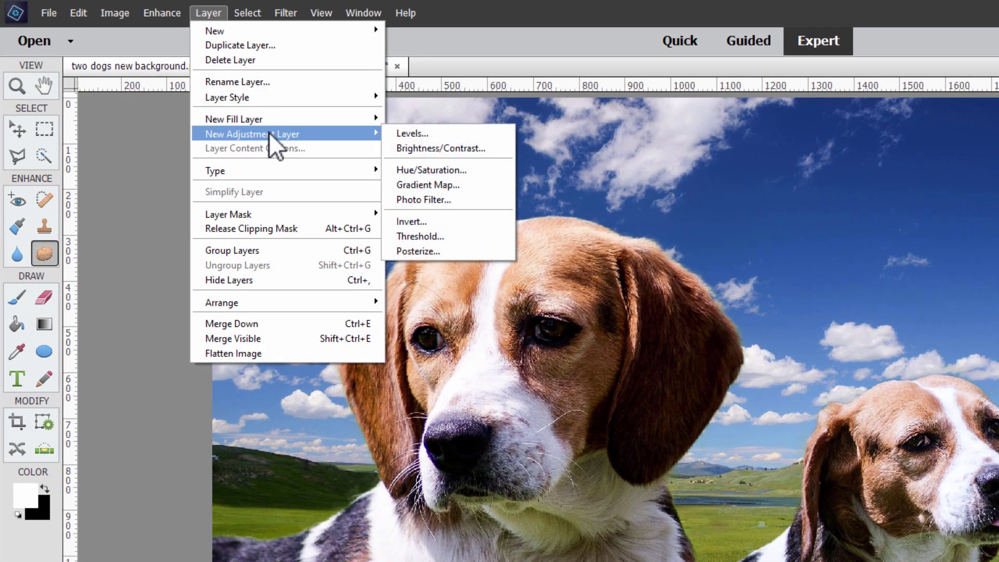
click(416, 134)
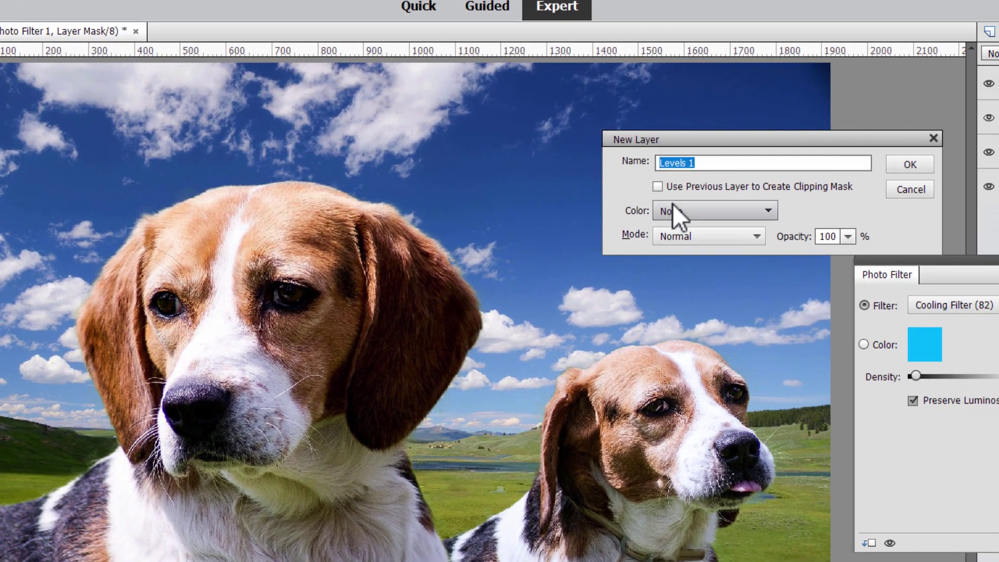
click(673, 189)
click(916, 169)
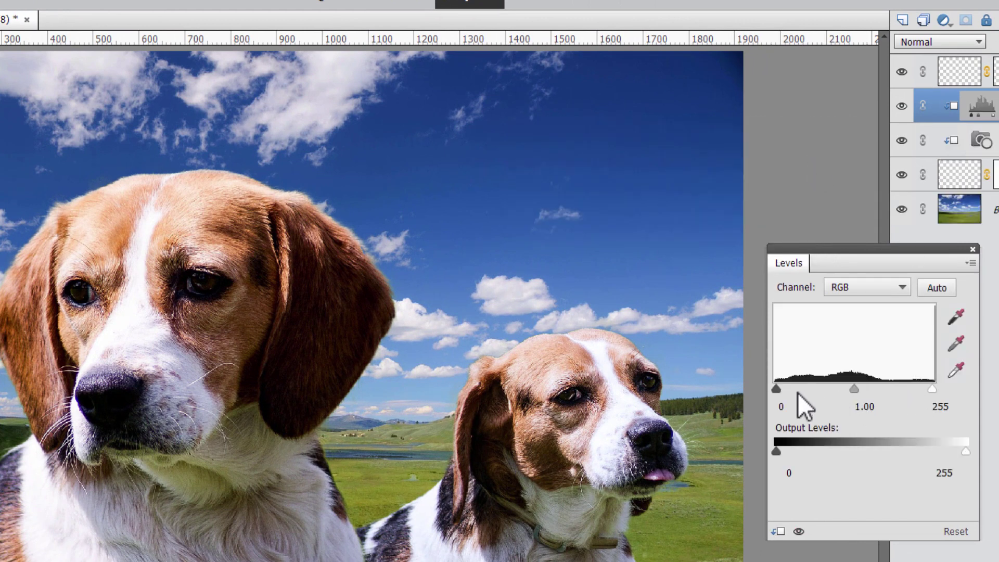
Step: Deepen the smaller dog's shadows by setting the Levels black input to 11, and save the layered file
mouse_move(779, 390)
mouse_down()
mouse_move(795, 389)
mouse_move(785, 388)
mouse_up()
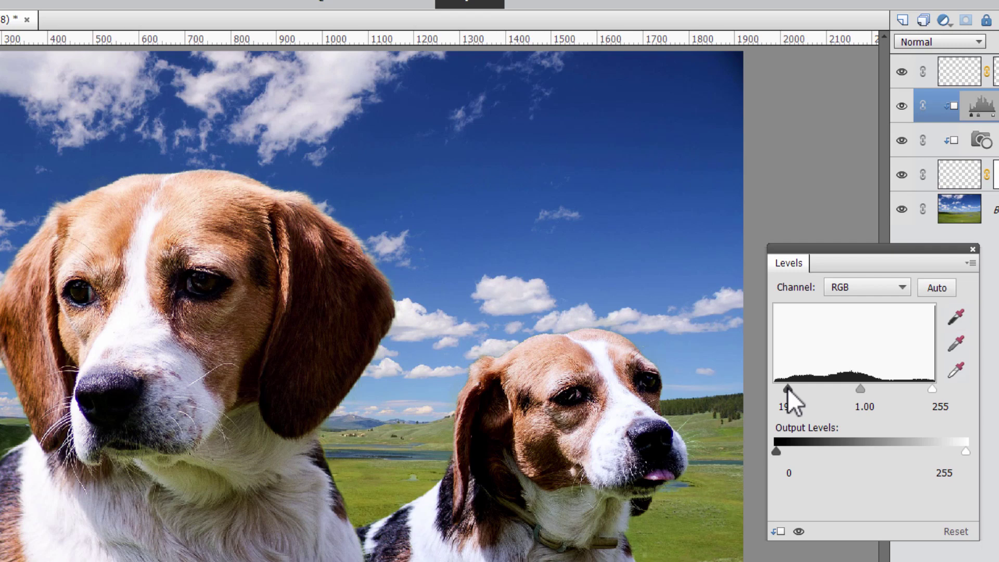
drag(789, 388, 783, 388)
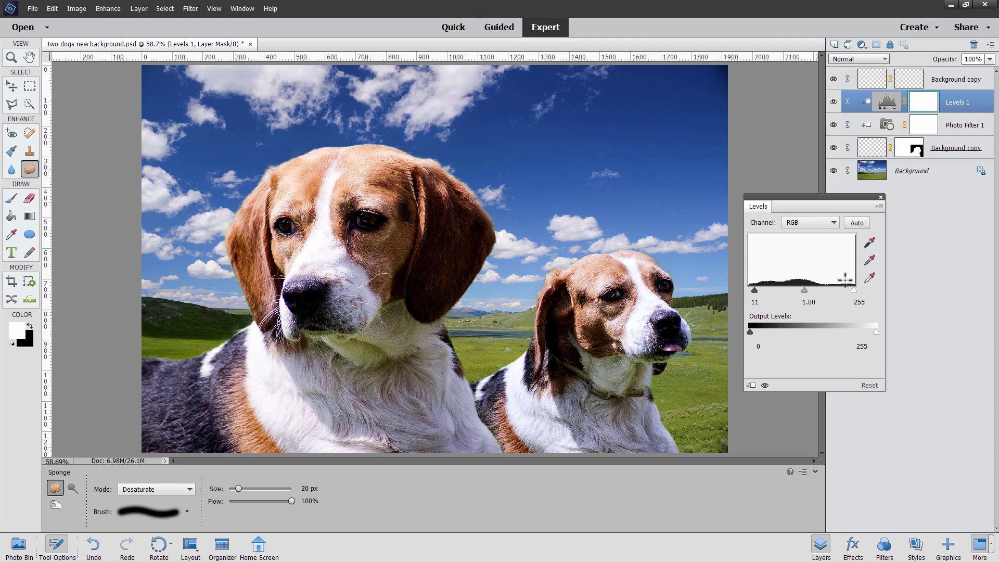
key(ctrl+s)
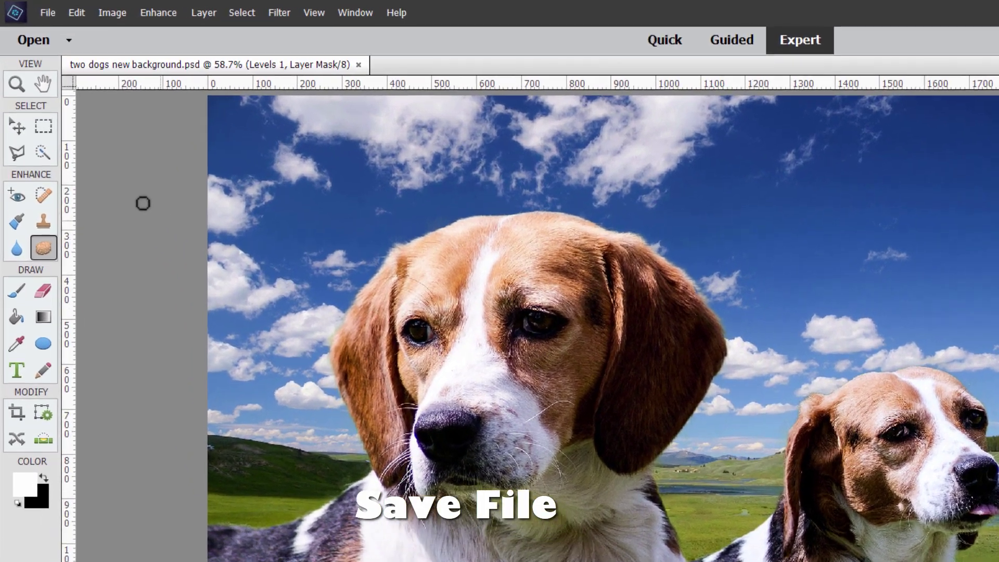
click(47, 13)
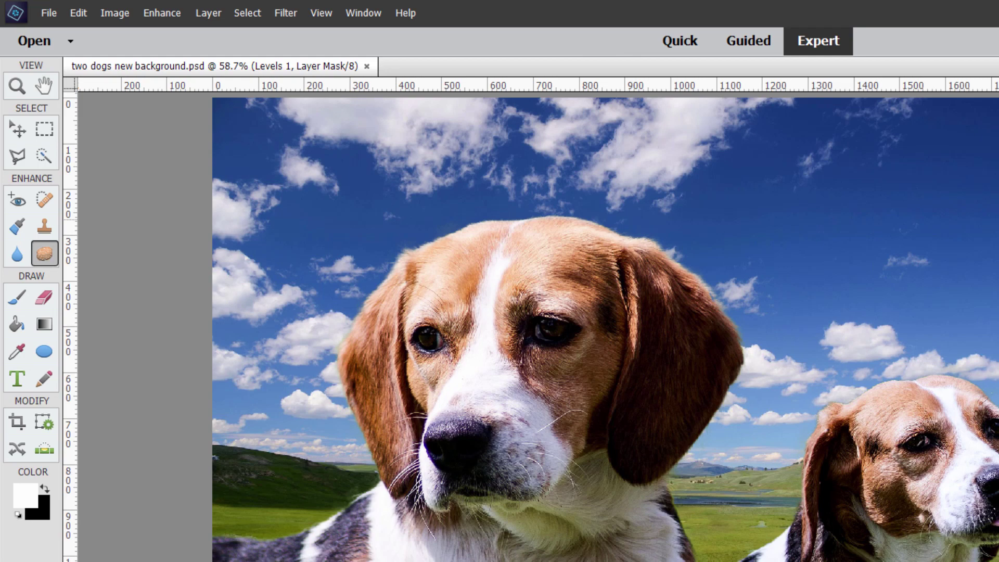
Step: Save a PNG copy of the composite as two dogs new background.png in the PSE Effects folder
click(45, 13)
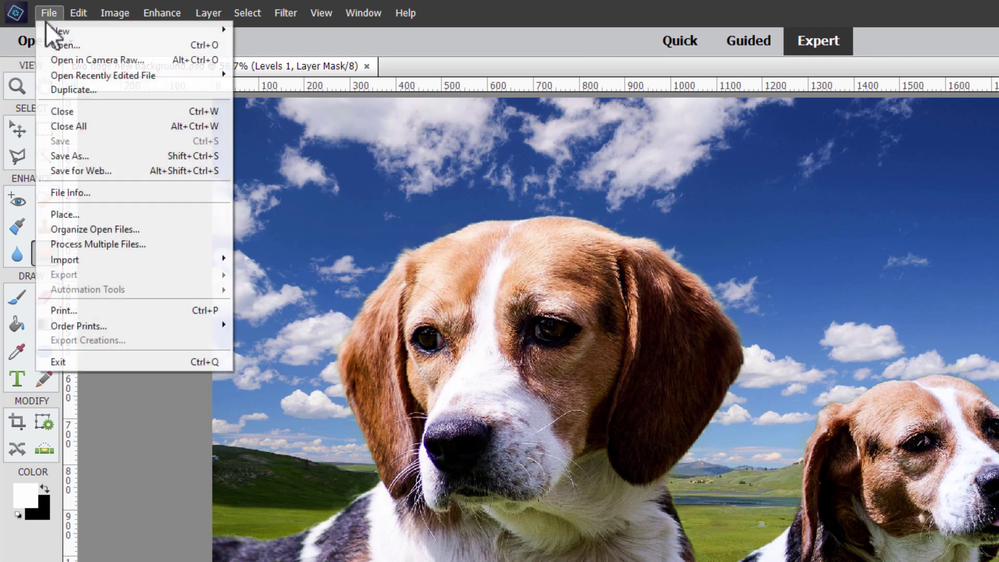
click(95, 155)
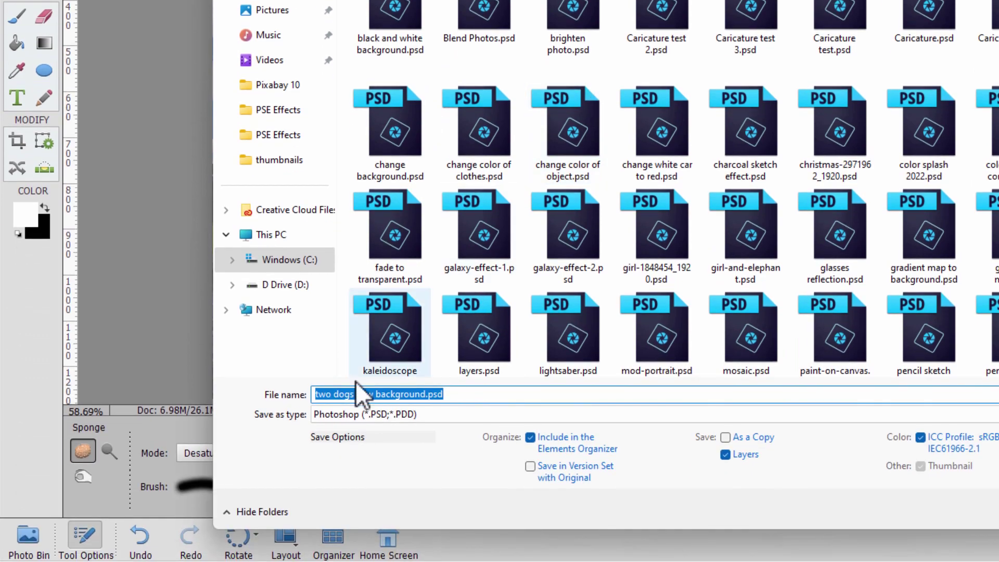
click(372, 413)
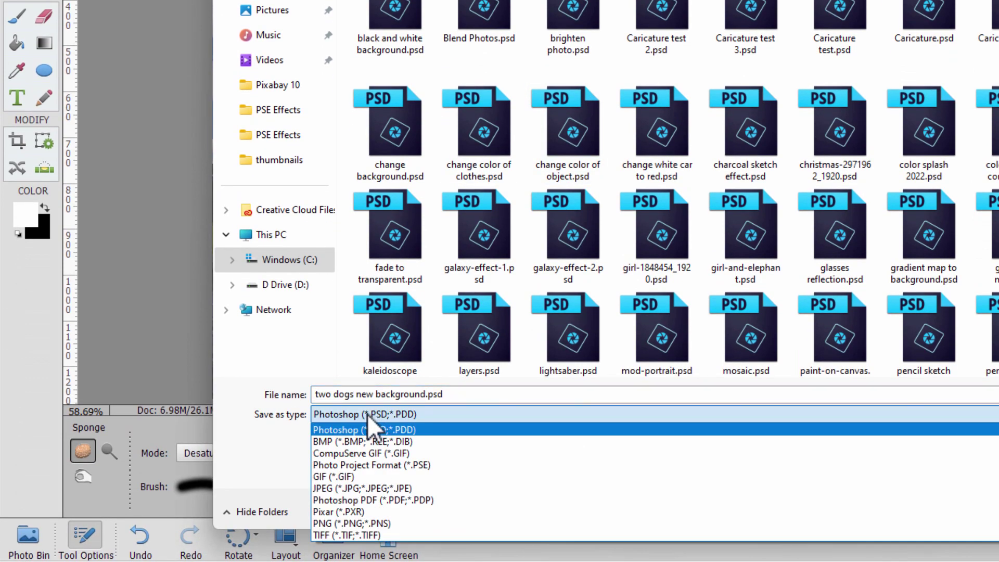
click(383, 522)
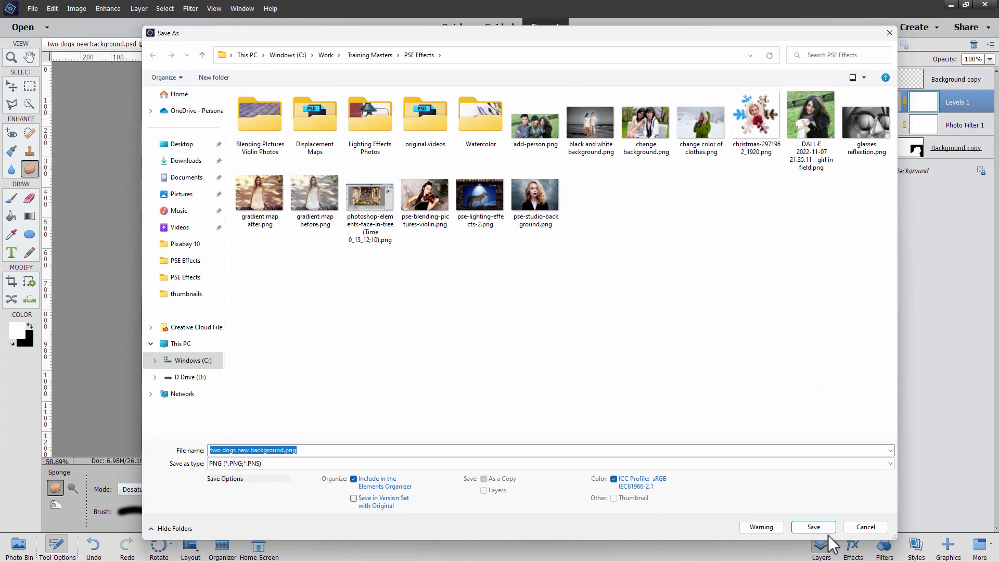
click(817, 526)
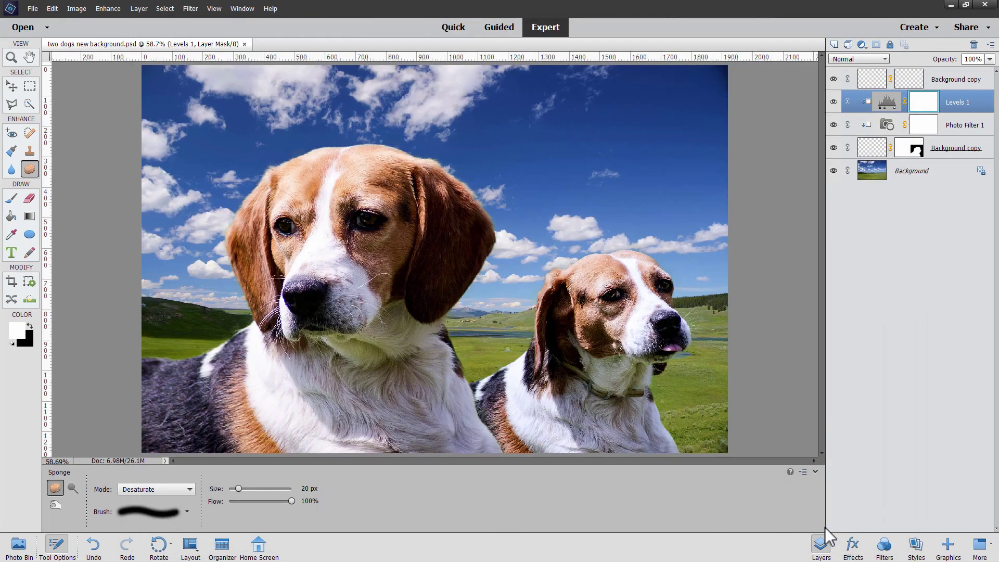
click(529, 176)
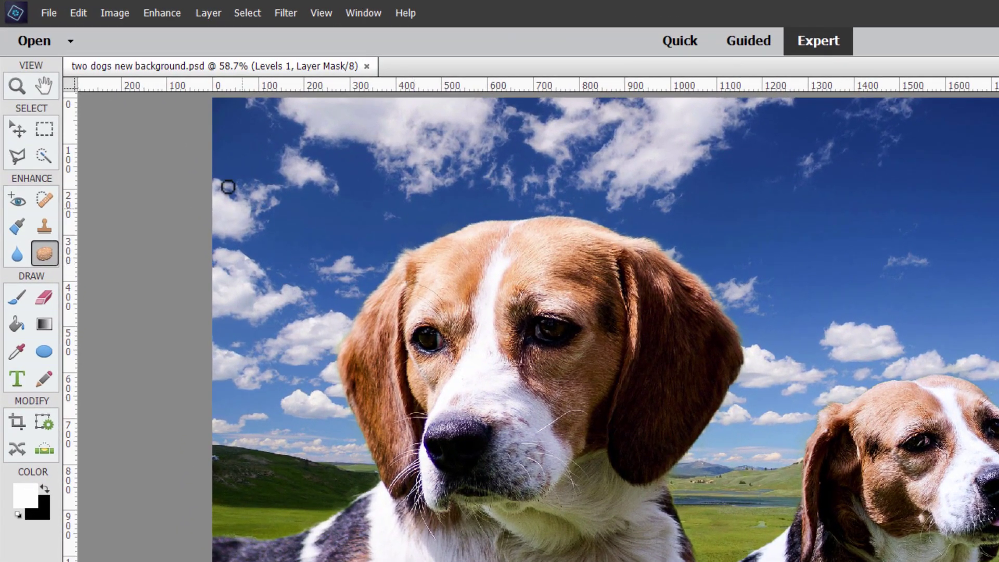
Step: Prepare to print only the two-dog composite by removing both single-dog images from the print job, and turn off Crop to Fit
click(48, 14)
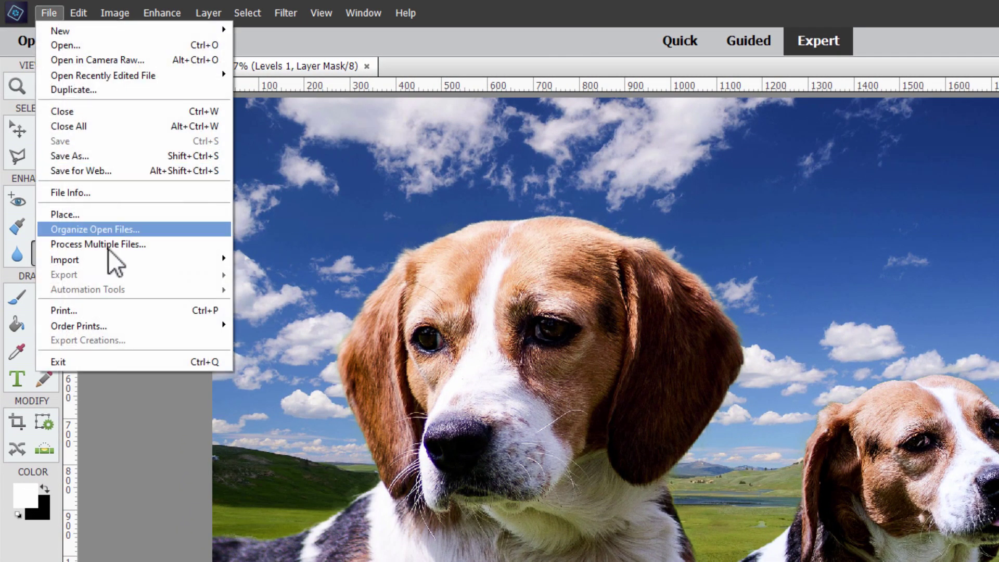
click(96, 311)
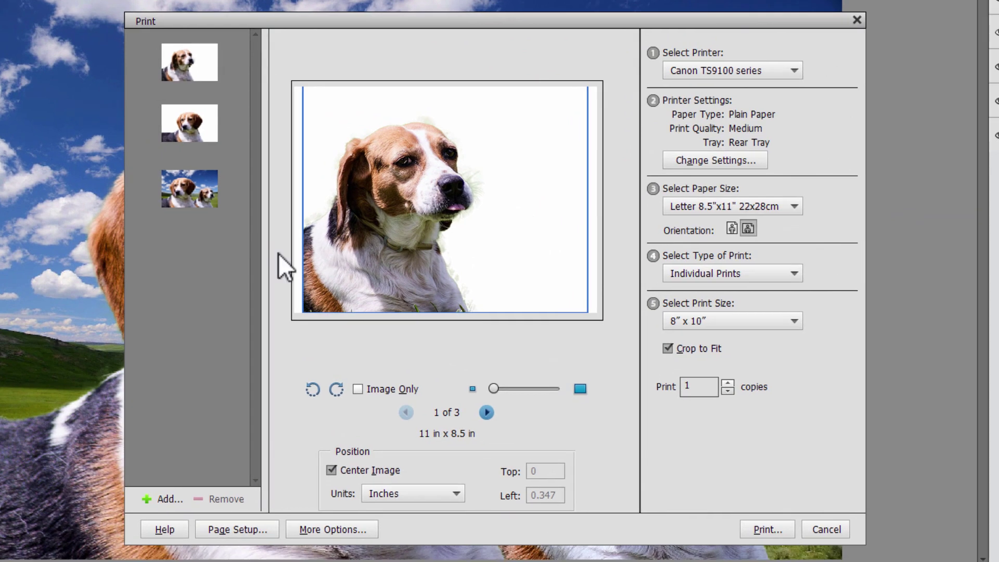
click(186, 78)
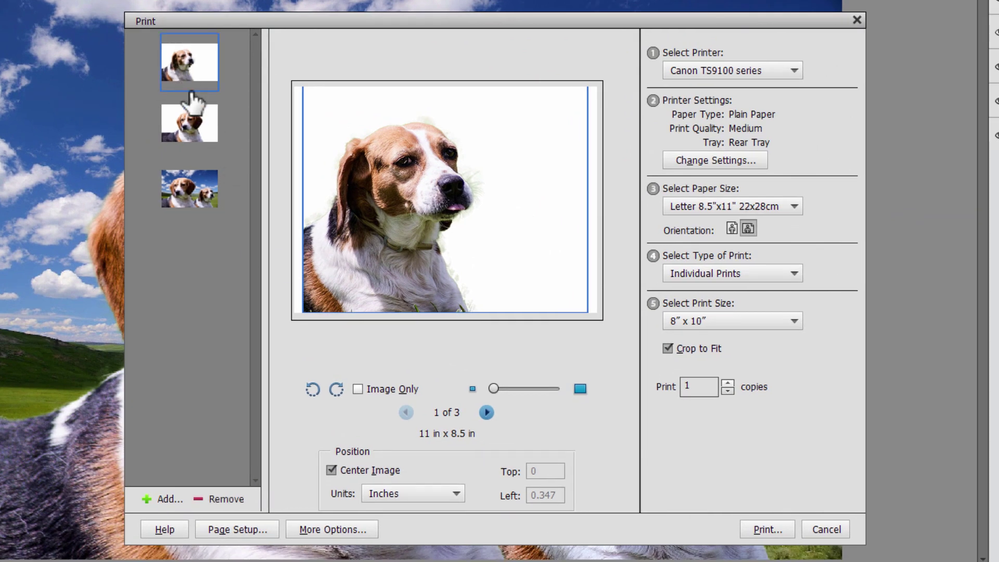
click(238, 497)
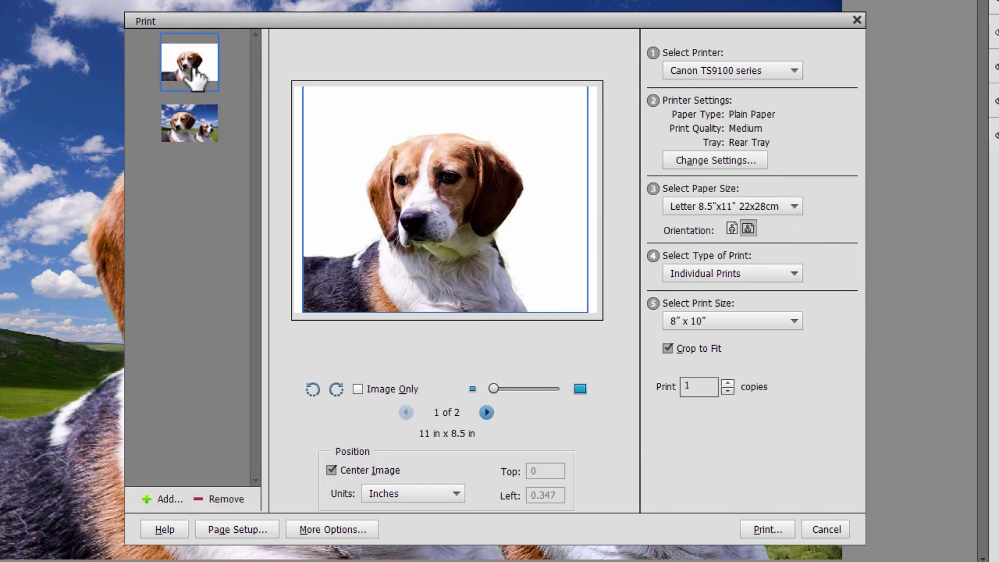
click(226, 502)
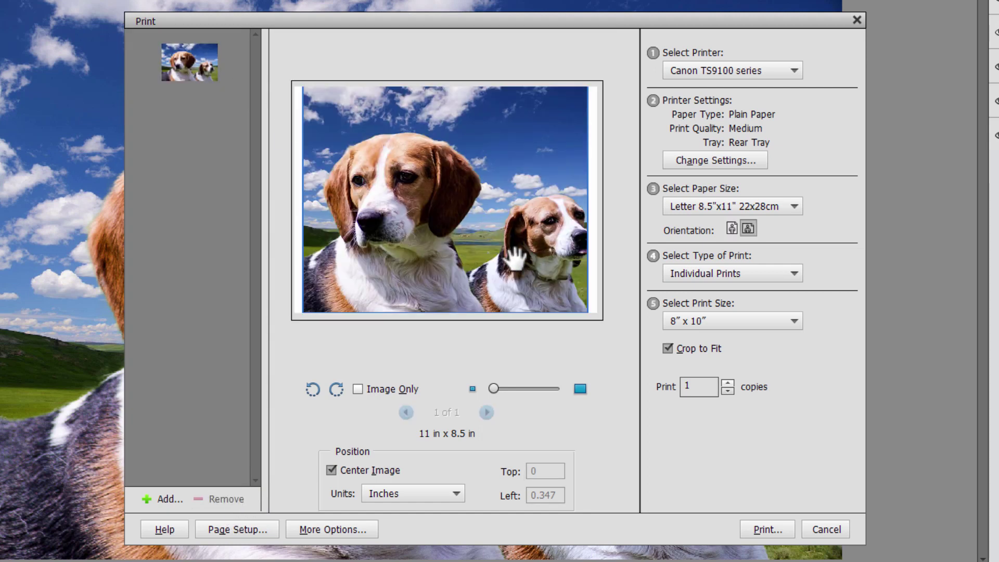
click(668, 348)
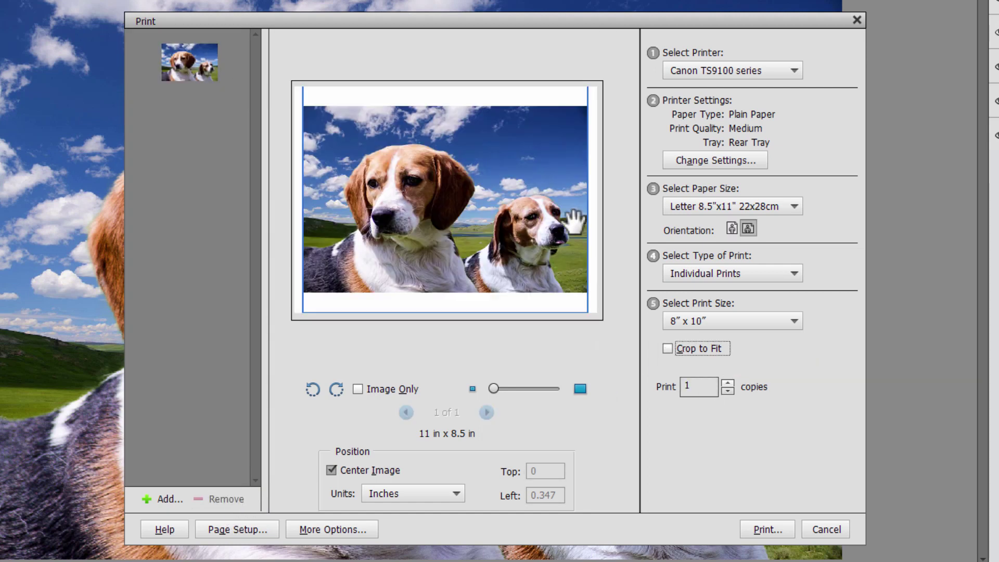